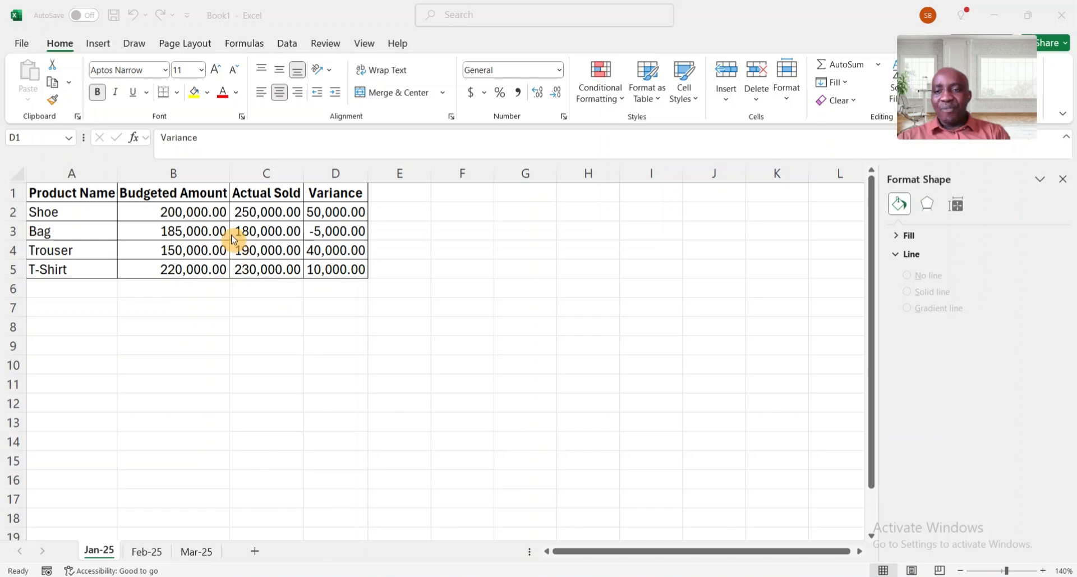
# Enable the Developer tab through the ribbon customization options
pyautogui.click(174, 211)
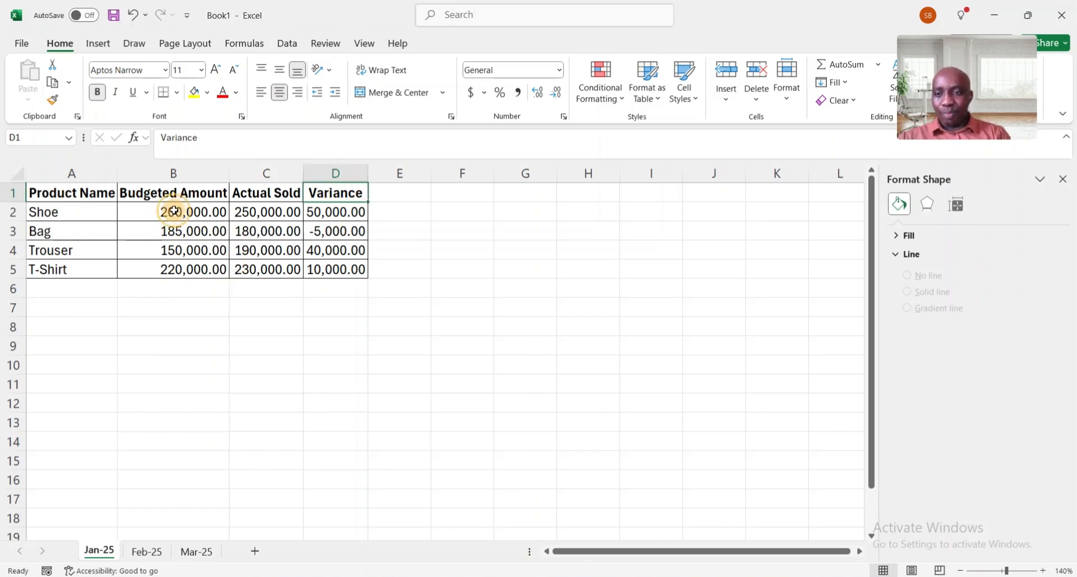
pyautogui.click(174, 212)
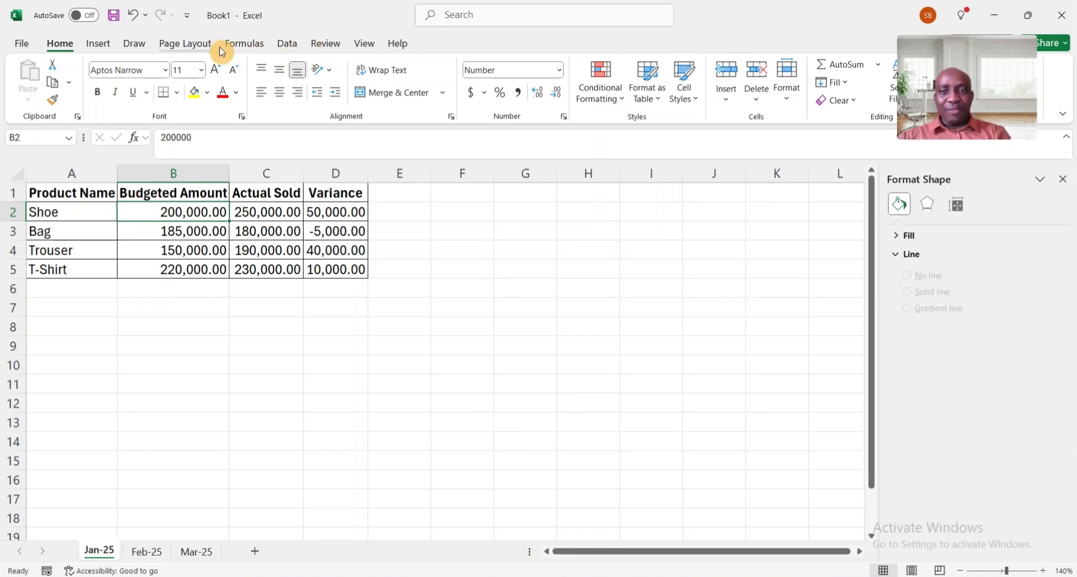
pyautogui.rightClick(399, 116)
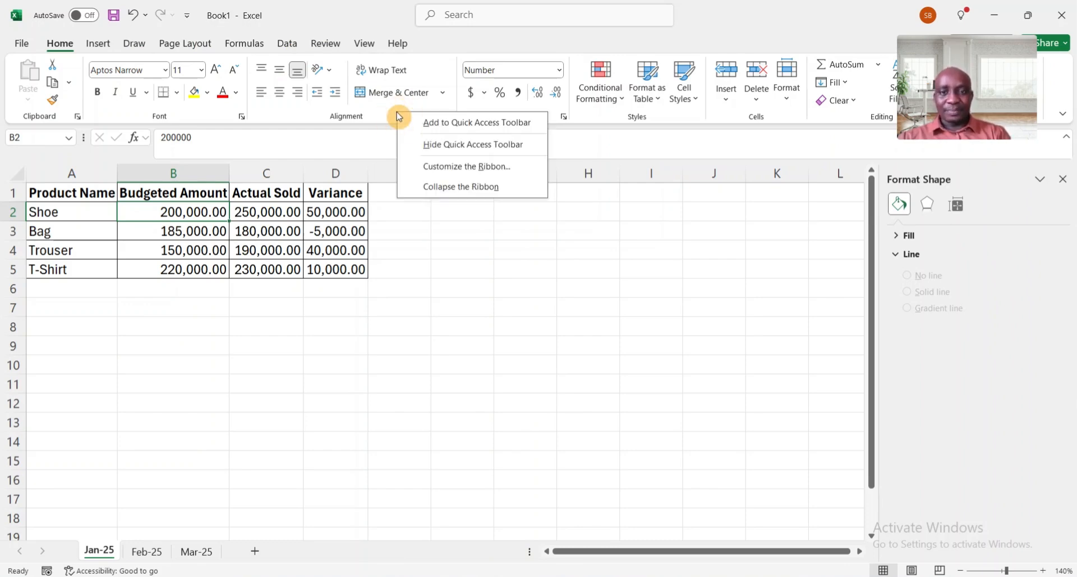
pyautogui.click(512, 168)
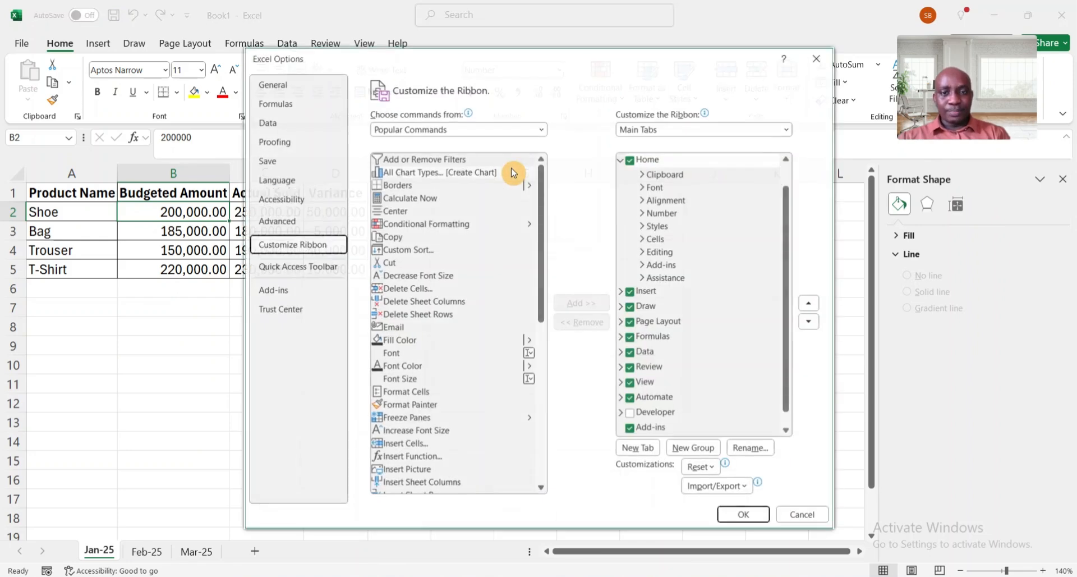
pyautogui.click(631, 415)
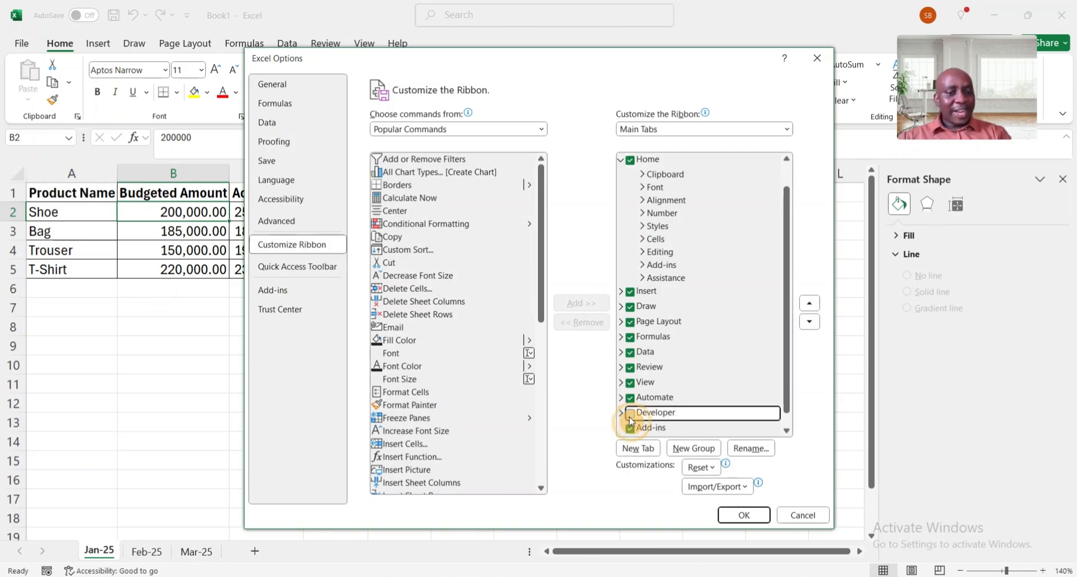
pyautogui.click(743, 515)
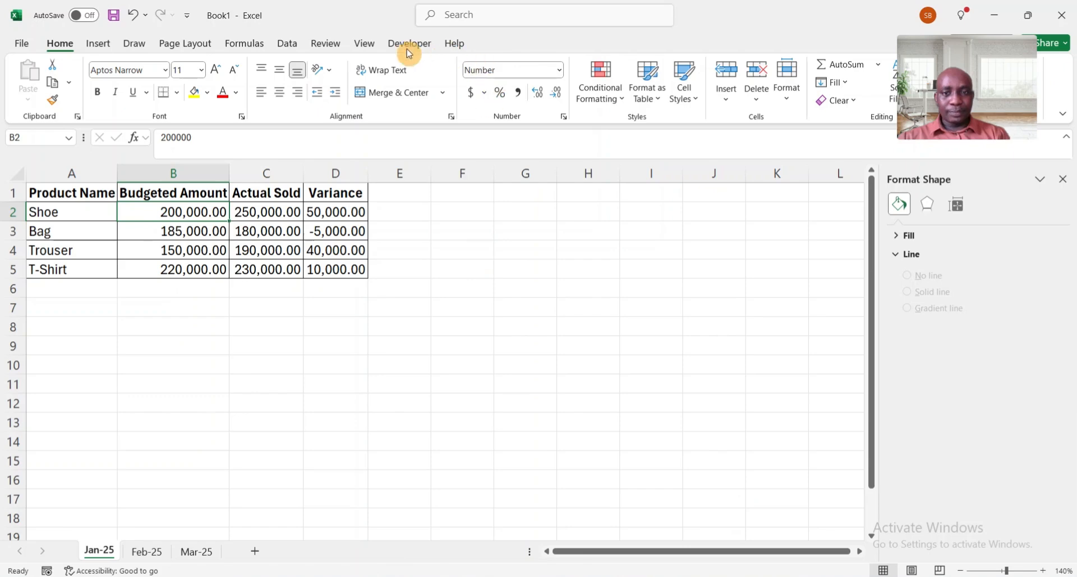
# Start recording a macro named Macro1 with shortcut Ctrl+a, stored in this workbook
pyautogui.click(409, 51)
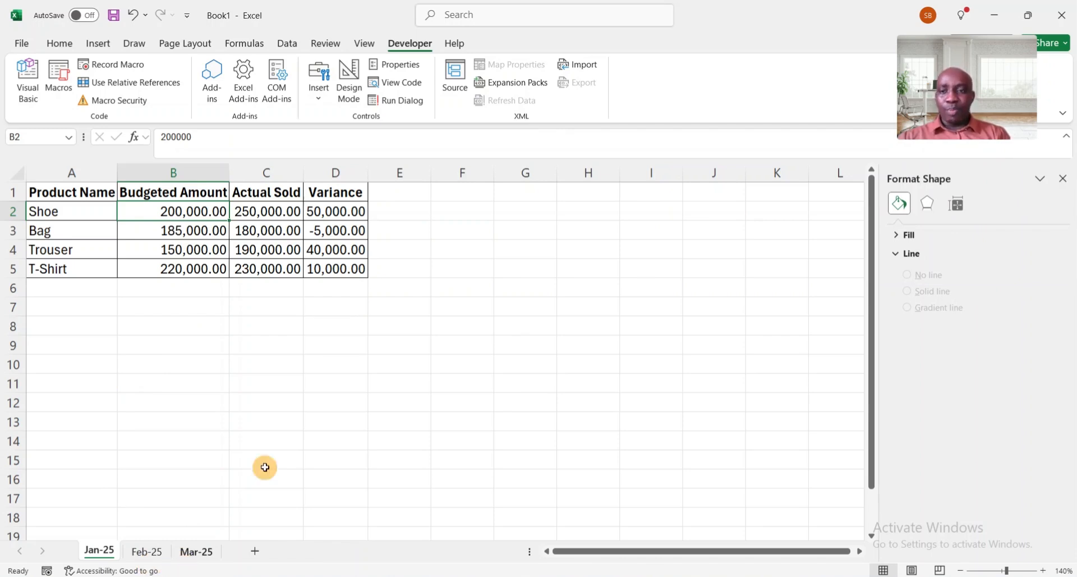
pyautogui.click(125, 67)
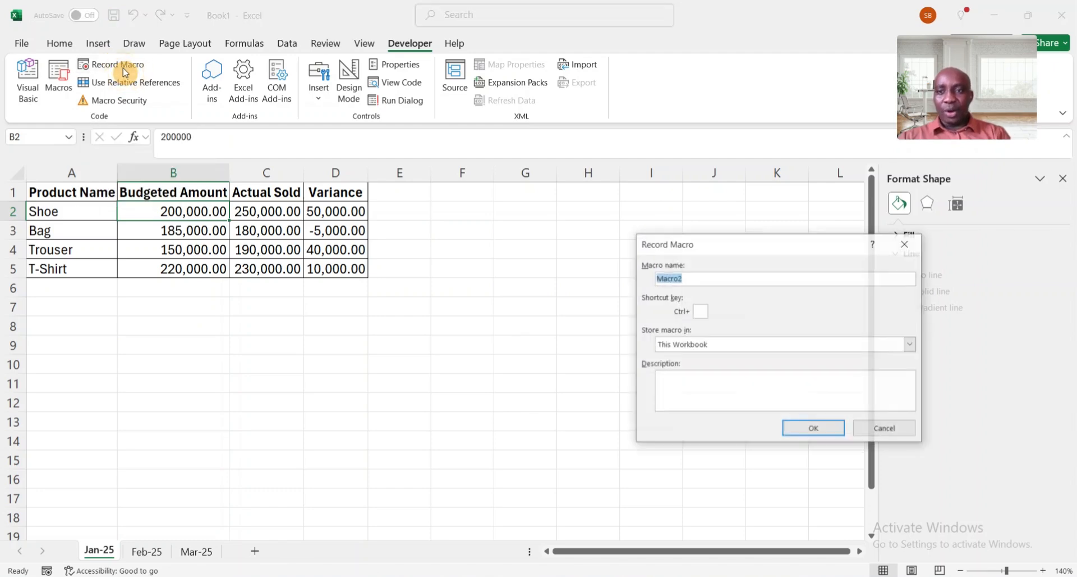
pyautogui.click(695, 280)
pyautogui.press('BackSpace')
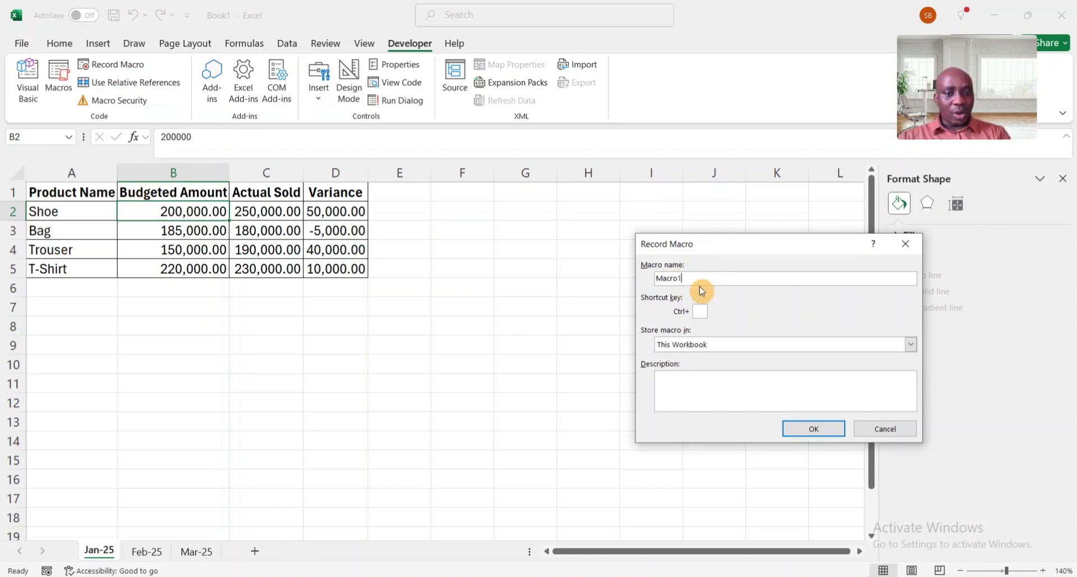
pyautogui.click(706, 315)
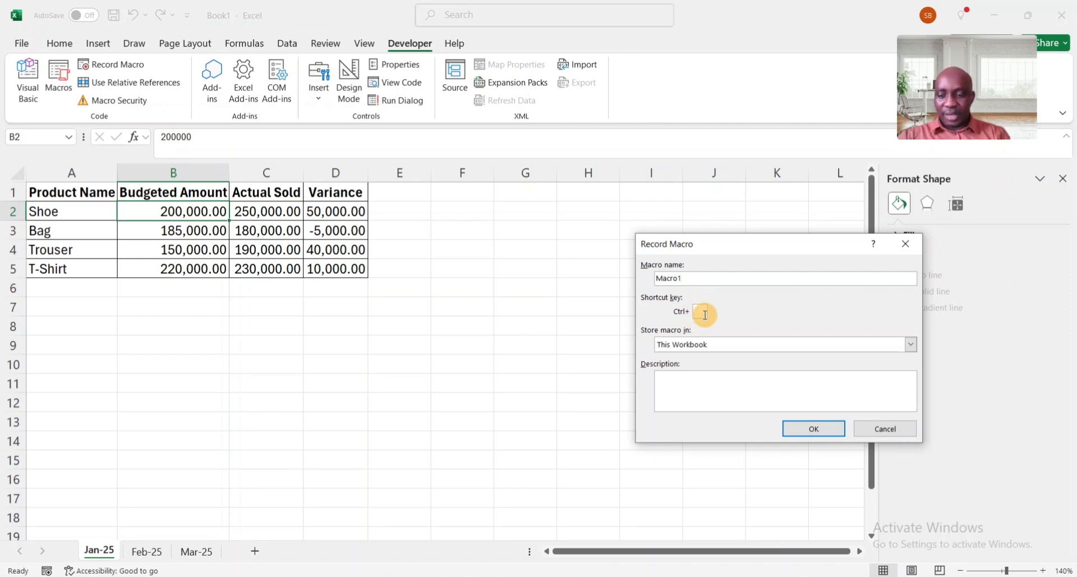
pyautogui.write('a')
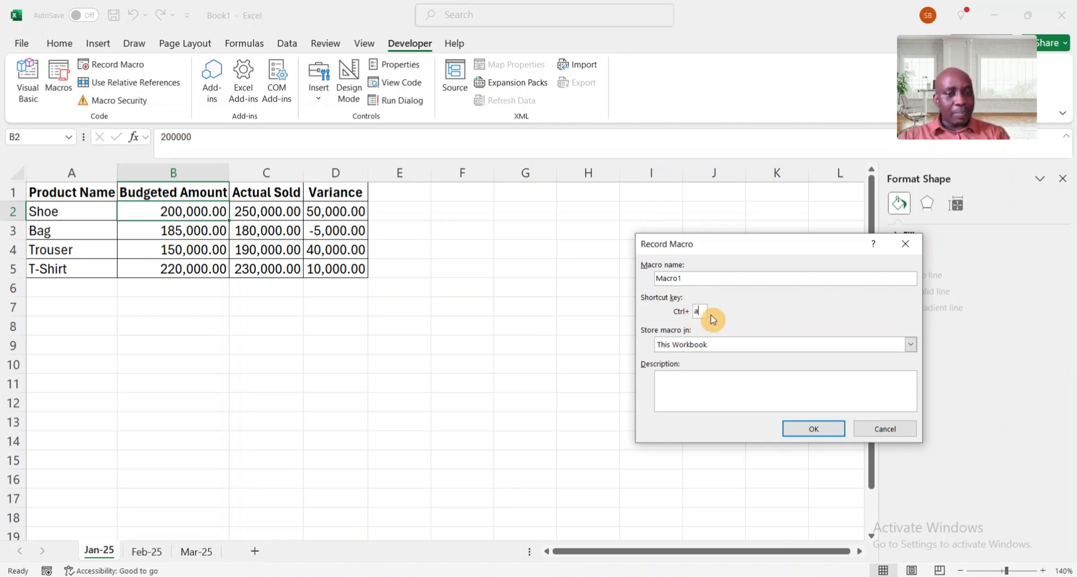
pyautogui.click(809, 429)
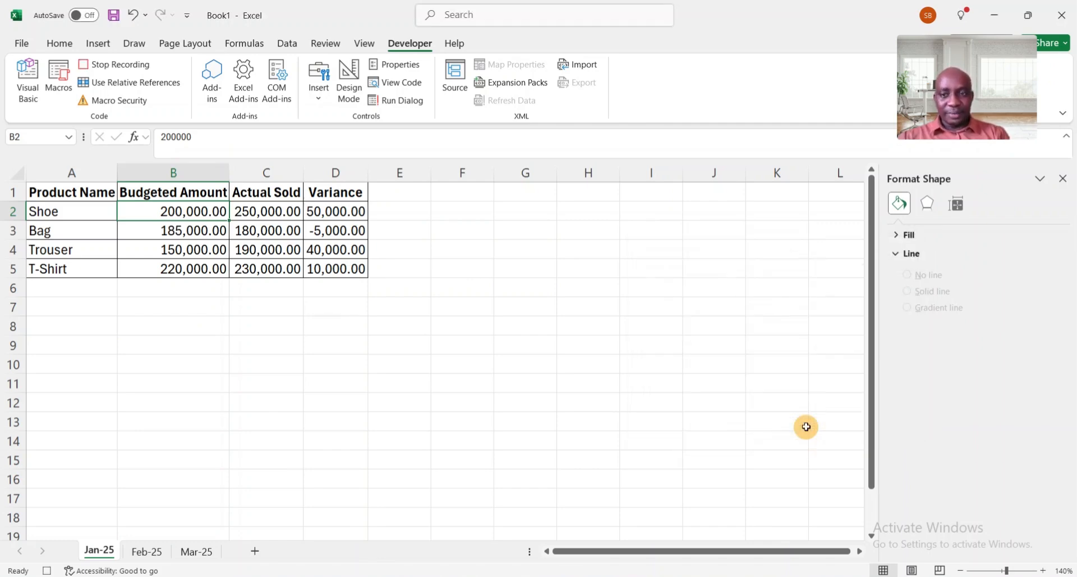
# Clear the contents of the Variance column D
pyautogui.click(53, 193)
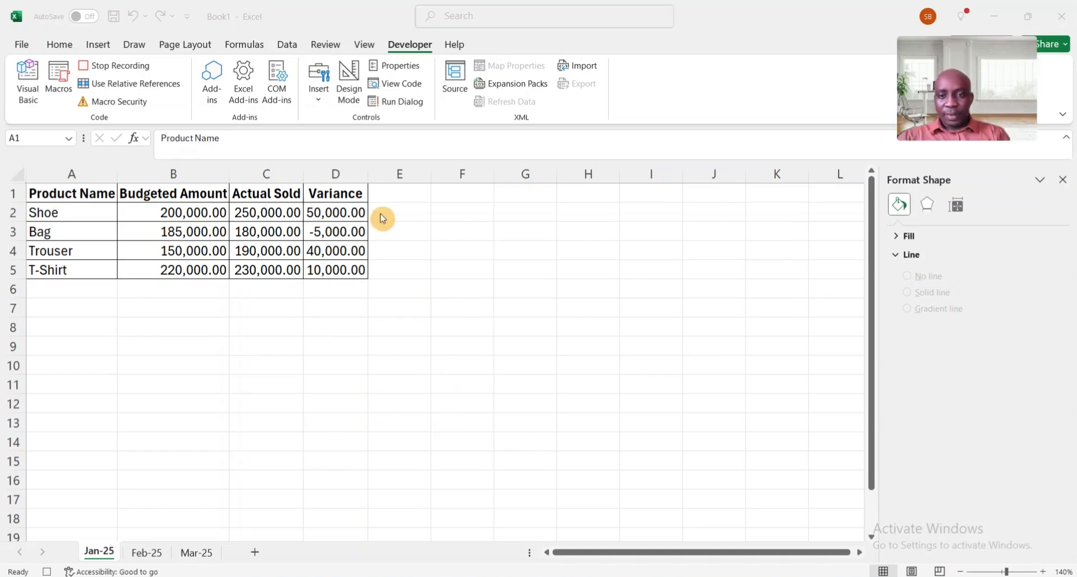
pyautogui.click(72, 193)
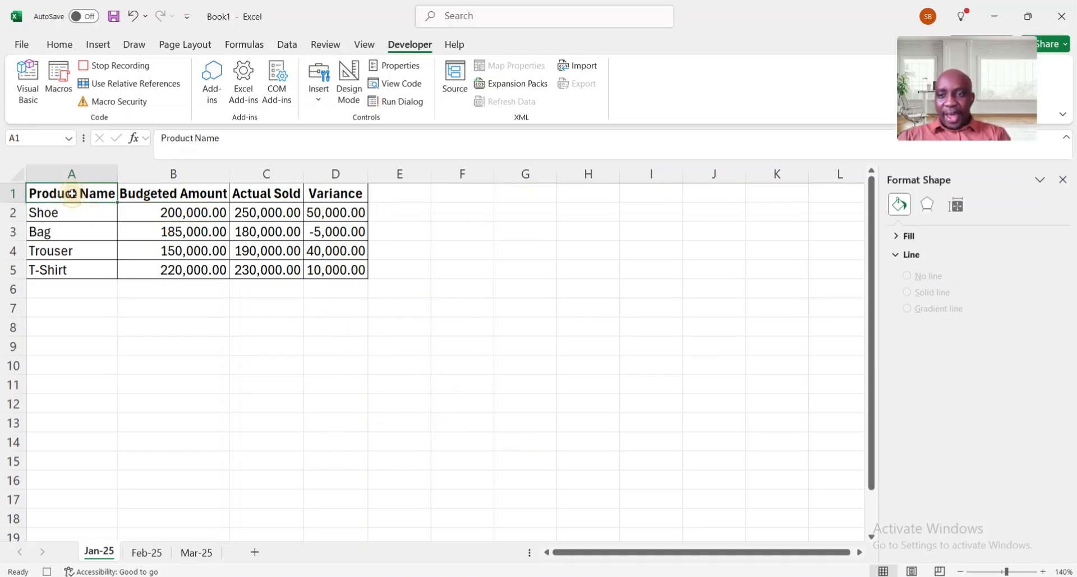
pyautogui.click(325, 169)
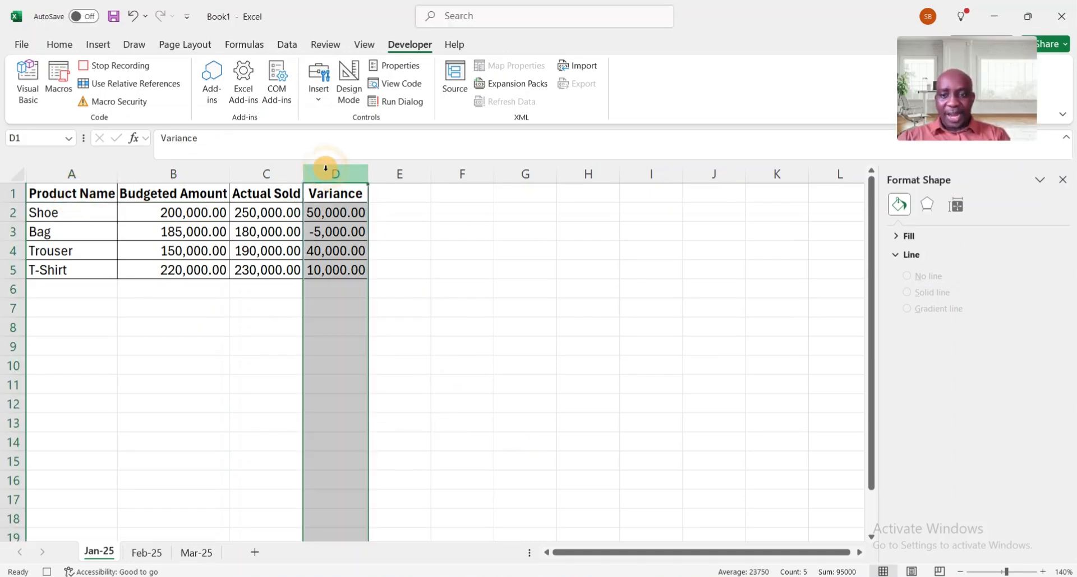
pyautogui.press('Delete')
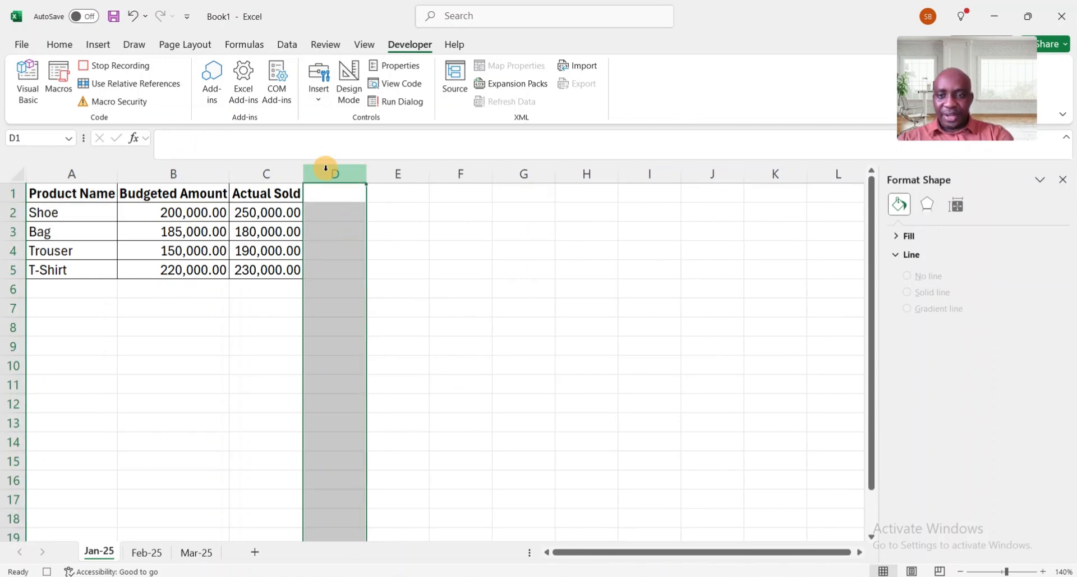
# Select the data range A1:C5 and insert a clustered column–line combo chart
pyautogui.click(72, 198)
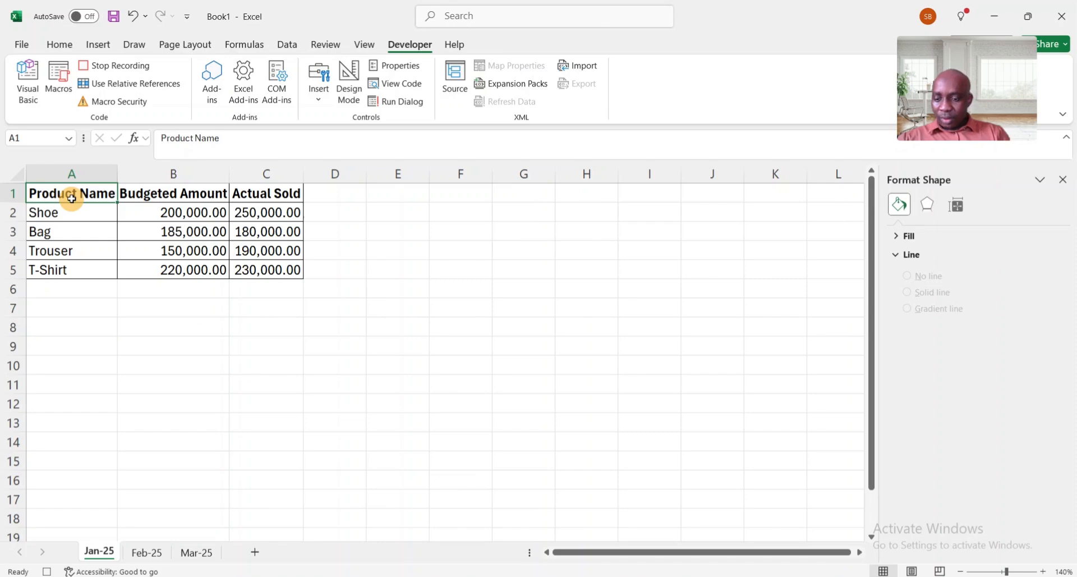
pyautogui.hotkey('ctrl', 'shift', 'Down')
pyautogui.hotkey('ctrl', 'shift', 'Right')
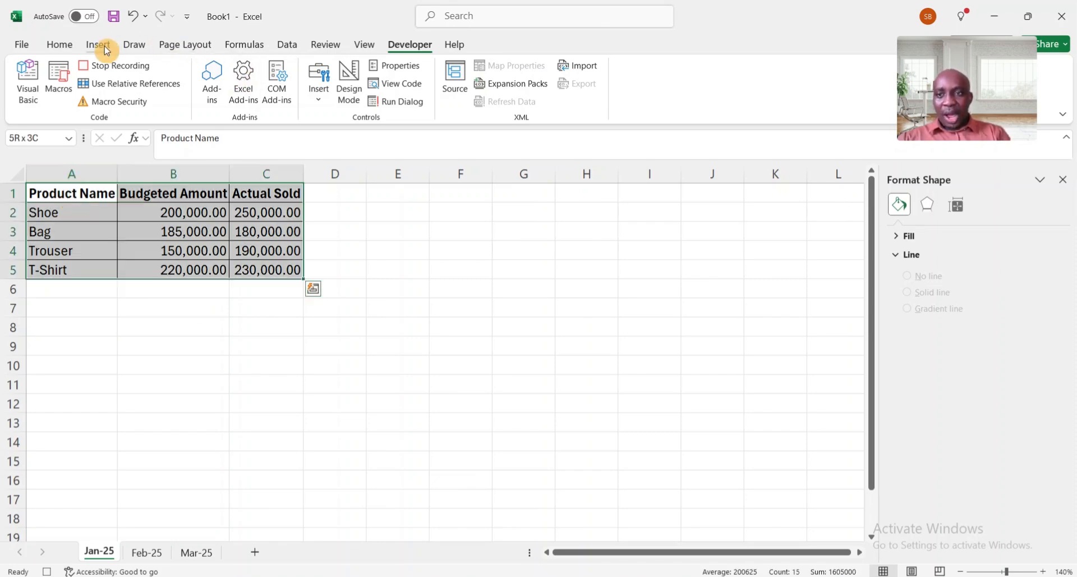
pyautogui.click(101, 46)
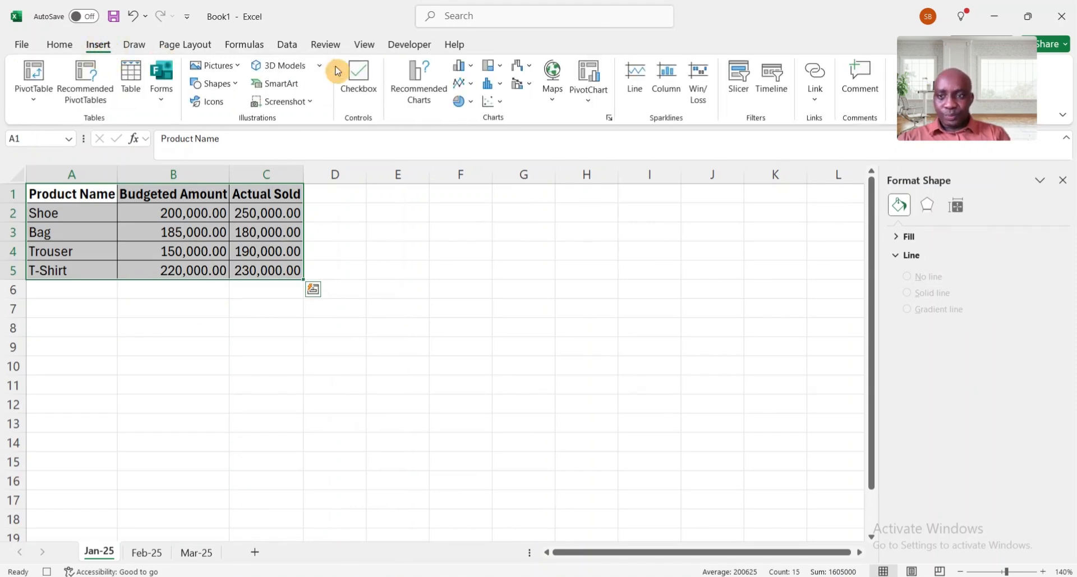
pyautogui.click(519, 83)
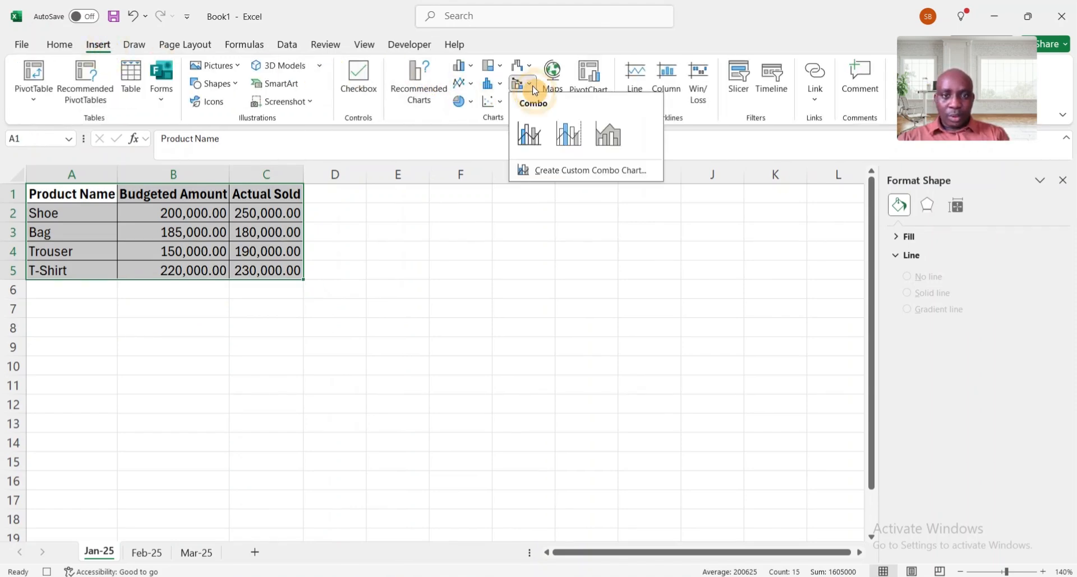
pyautogui.click(536, 146)
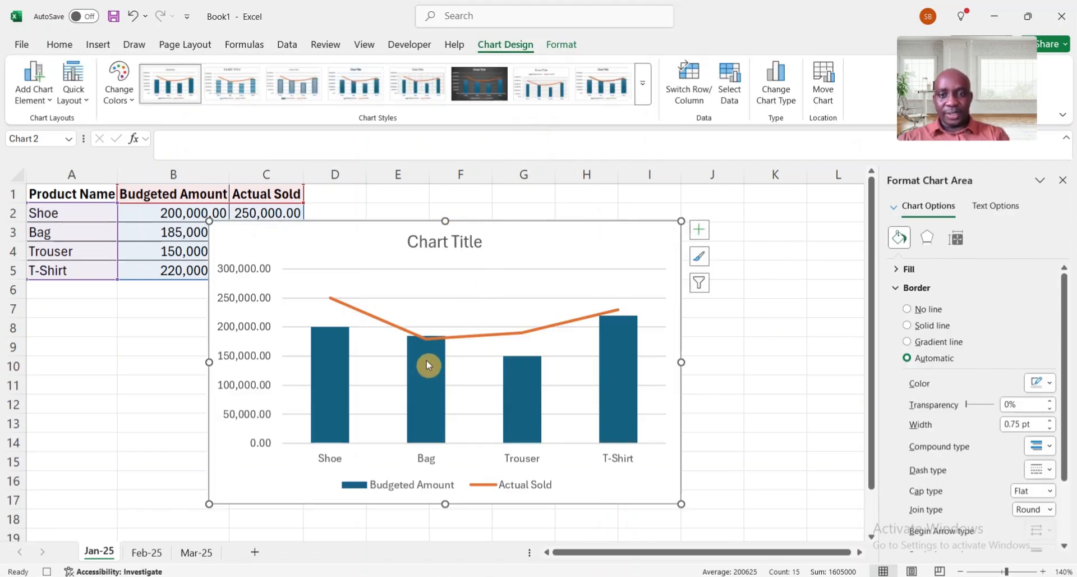
# Add data labels to the Budgeted Amount columns and make the labels bold
pyautogui.click(424, 381)
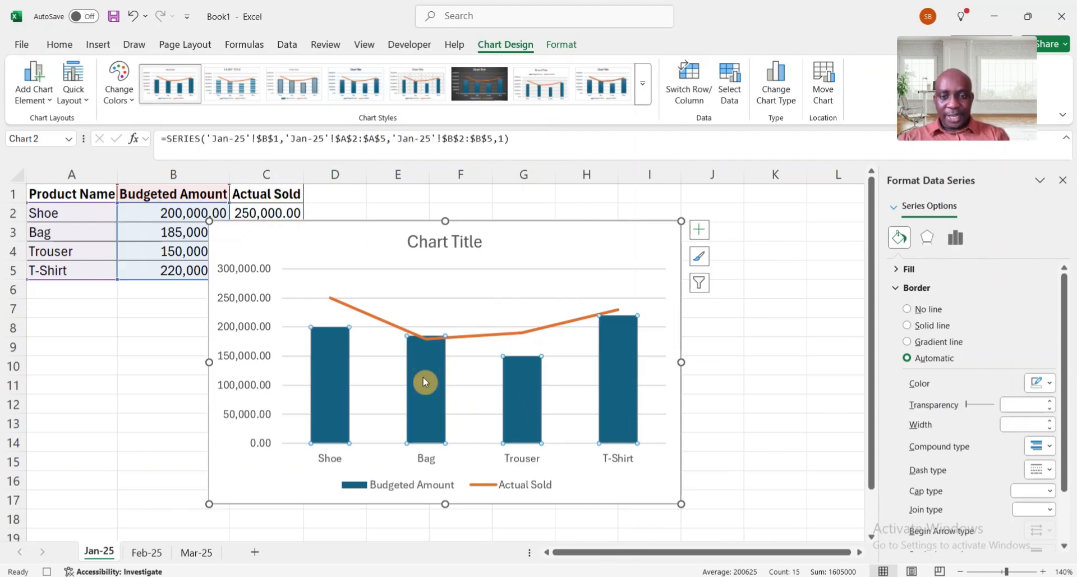
pyautogui.rightClick(426, 393)
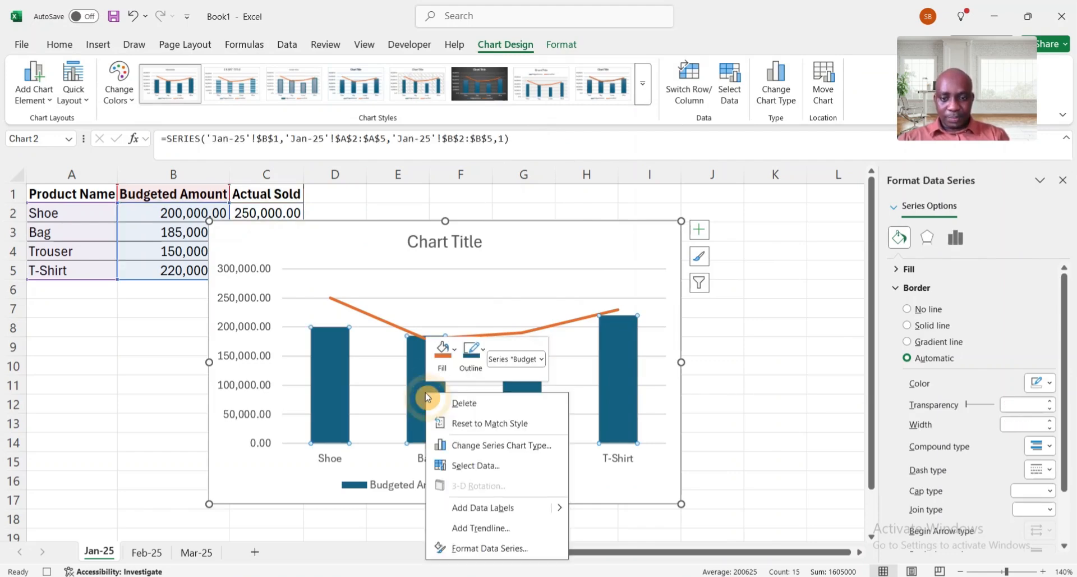
pyautogui.click(510, 509)
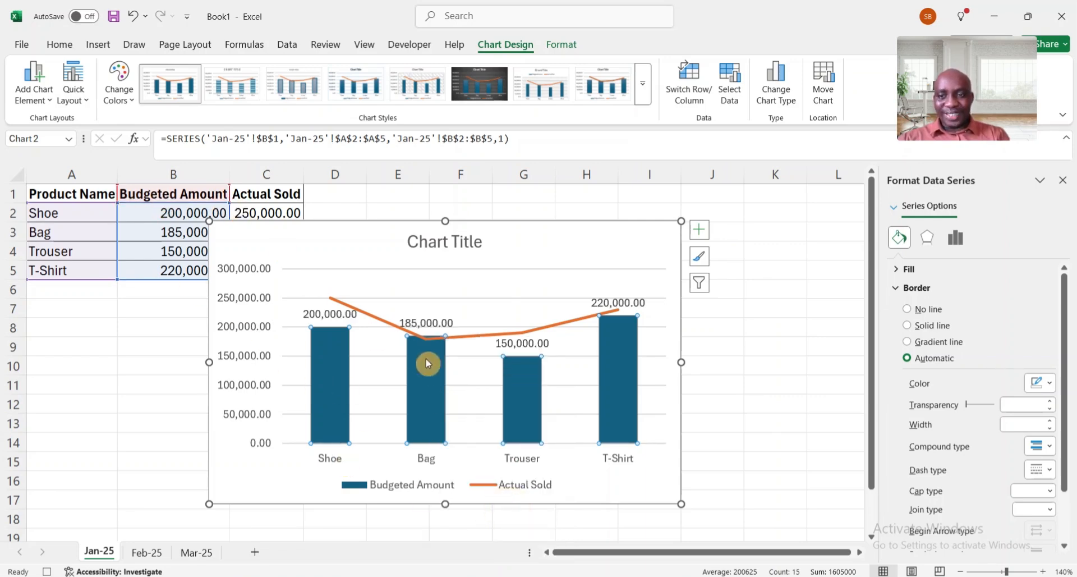
pyautogui.click(426, 325)
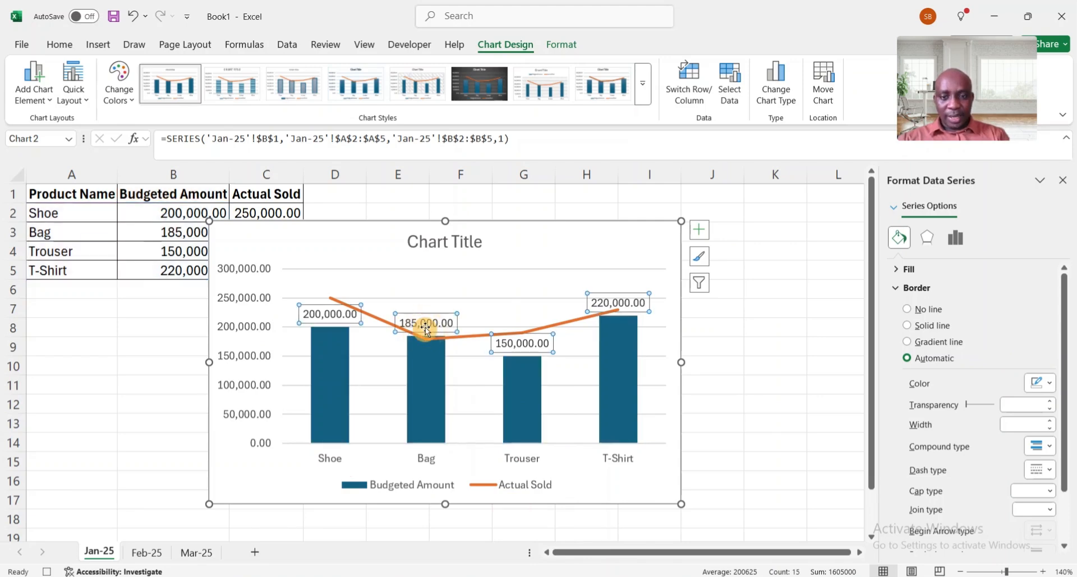
pyautogui.click(61, 46)
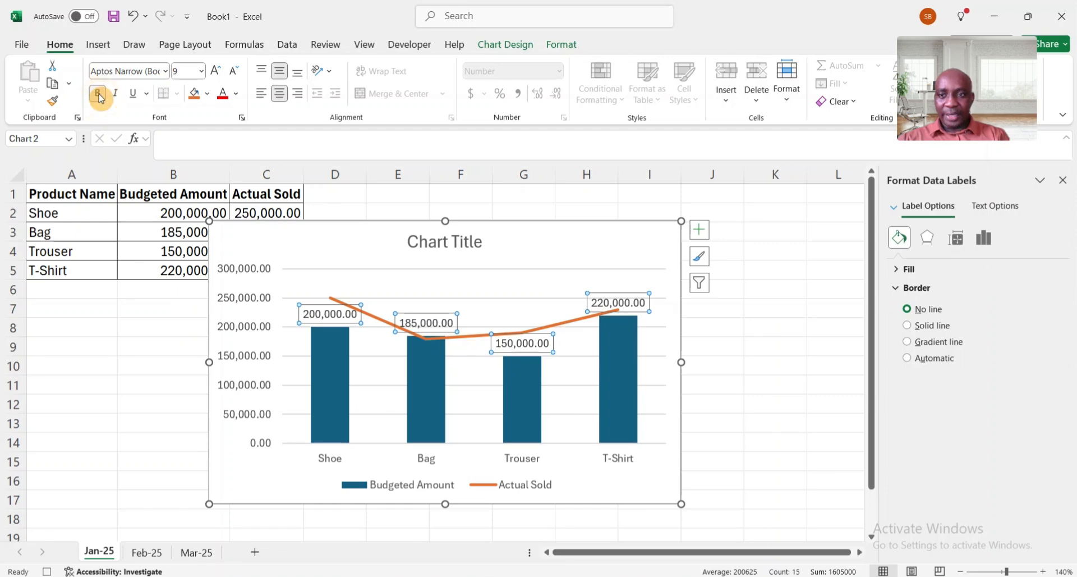
pyautogui.click(98, 96)
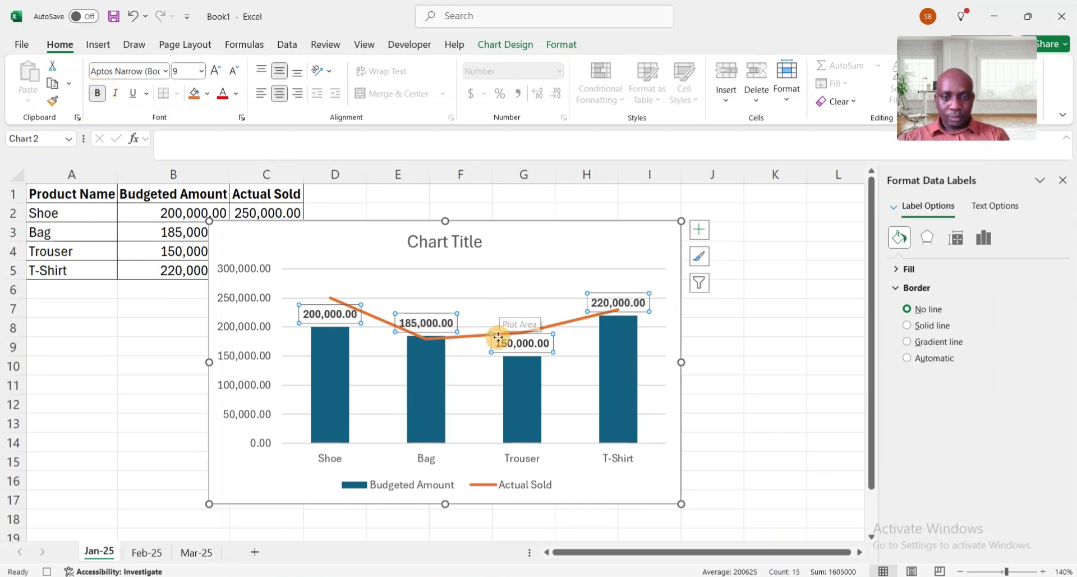
# Move the chart legend to the top position
pyautogui.click(423, 388)
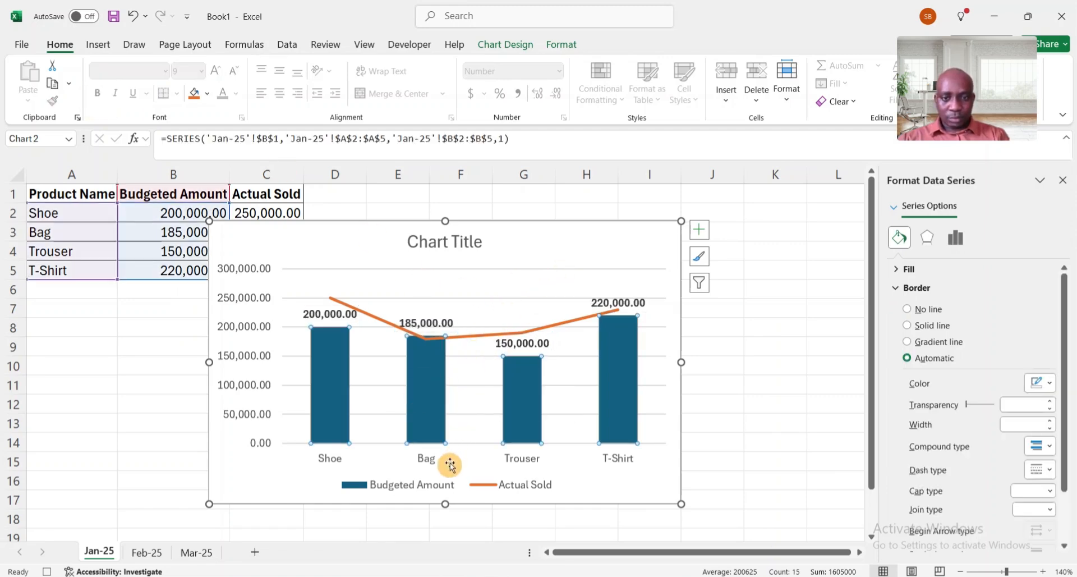
pyautogui.click(415, 486)
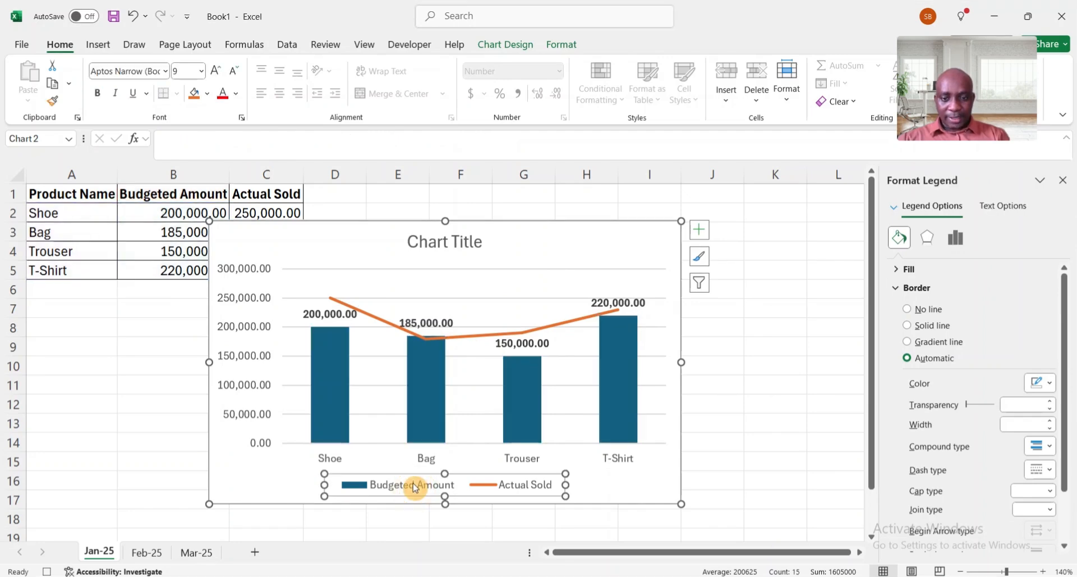
pyautogui.rightClick(463, 486)
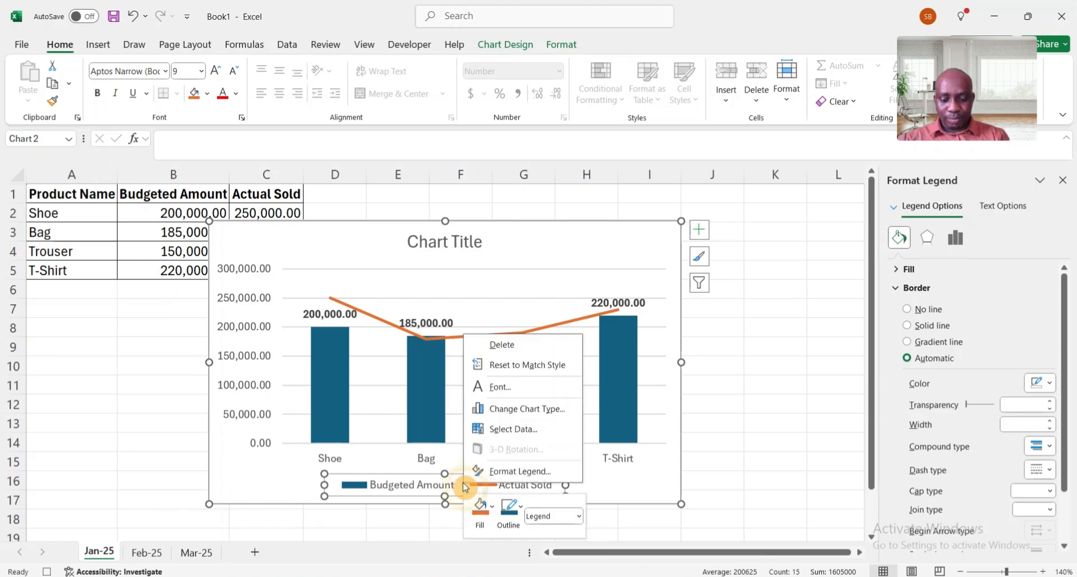
pyautogui.click(522, 471)
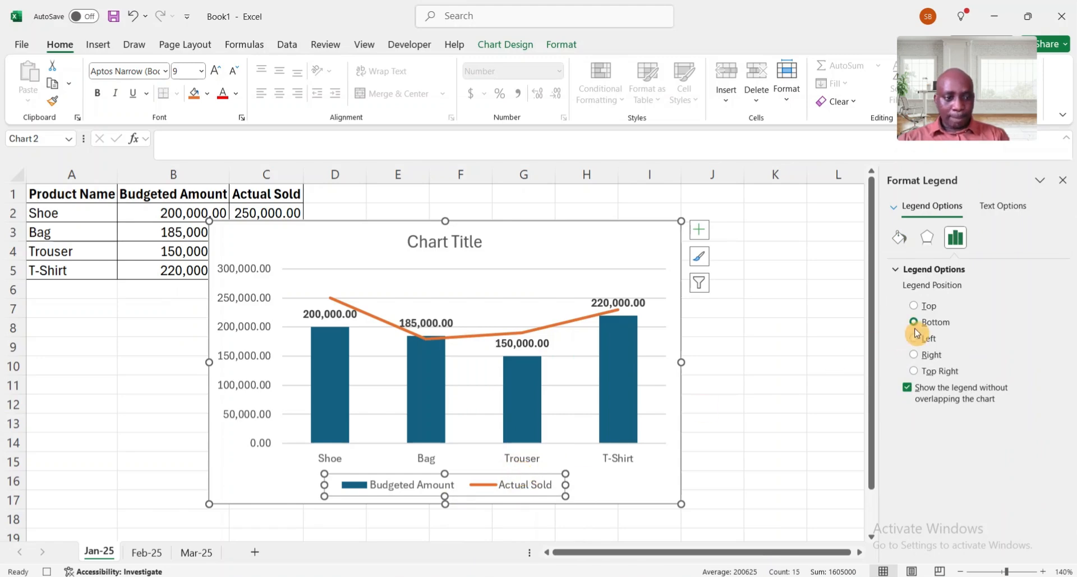
pyautogui.click(915, 307)
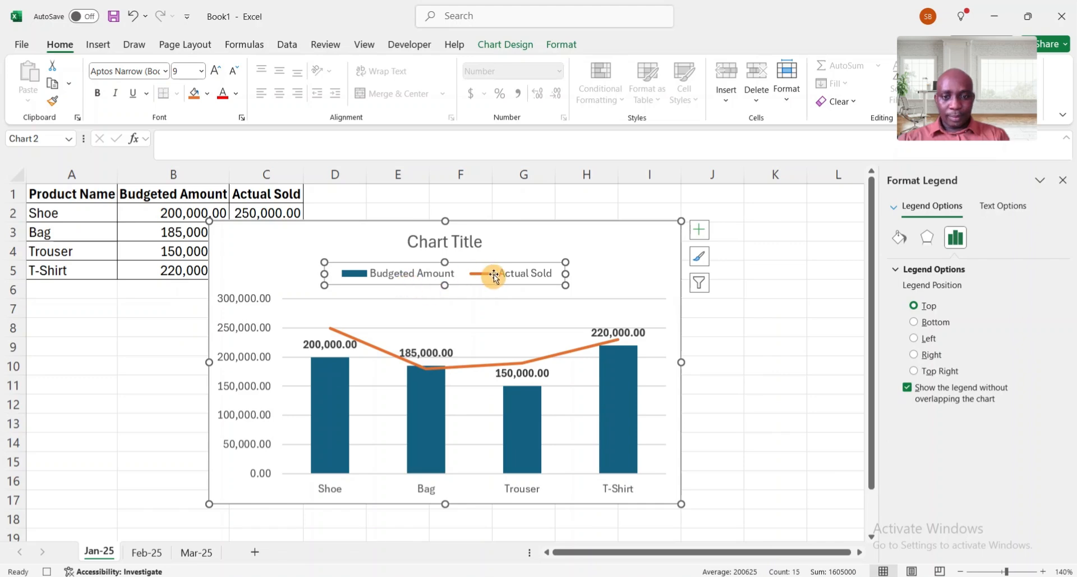
# Rename the chart title to January 2025
pyautogui.click(435, 242)
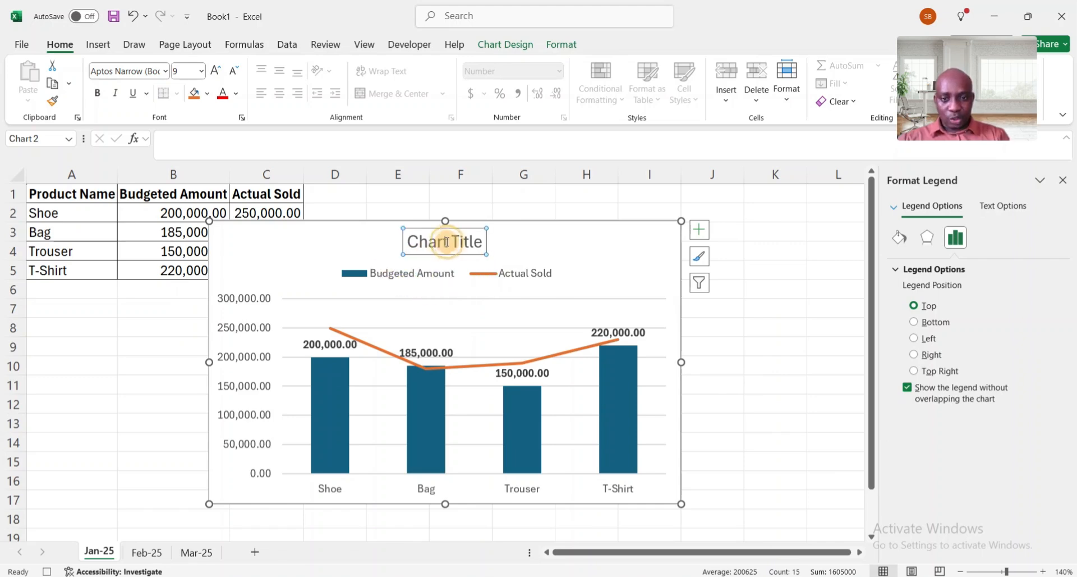
pyautogui.click(484, 242)
pyautogui.press('BackSpace')
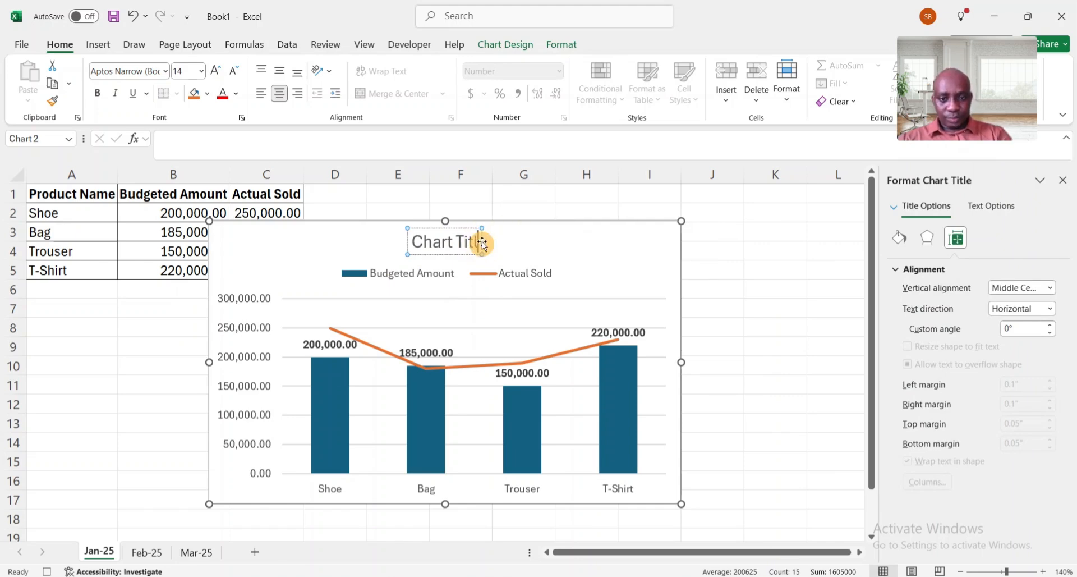
pyautogui.press('BackSpace')
pyautogui.press('BackSpace')
pyautogui.press('BackSpace')
pyautogui.press('BackSpace')
pyautogui.press('BackSpace')
pyautogui.press('BackSpace')
pyautogui.press('BackSpace')
pyautogui.press('BackSpace')
pyautogui.press('BackSpace')
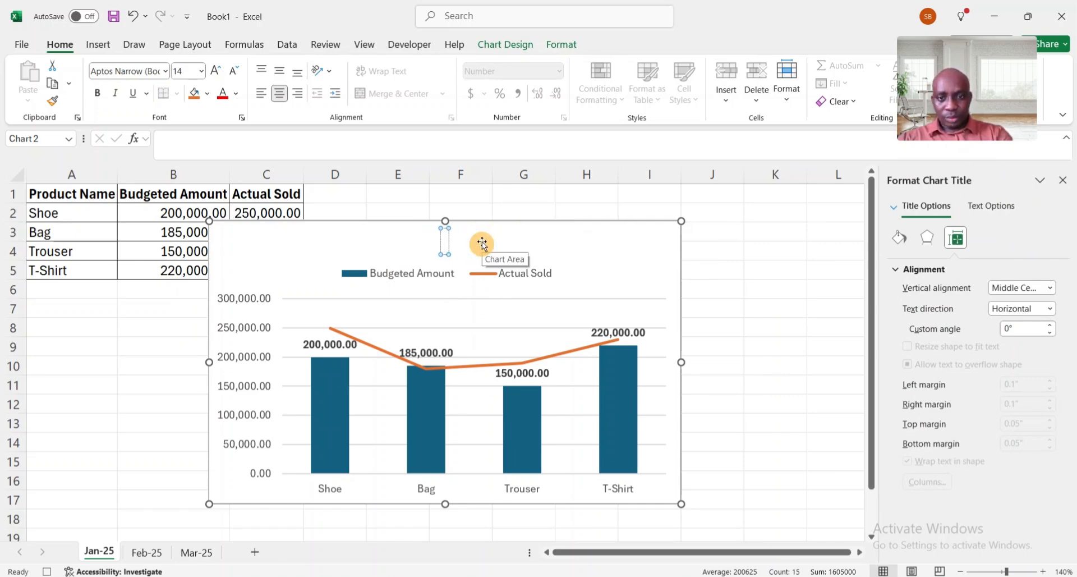
pyautogui.write('Janu')
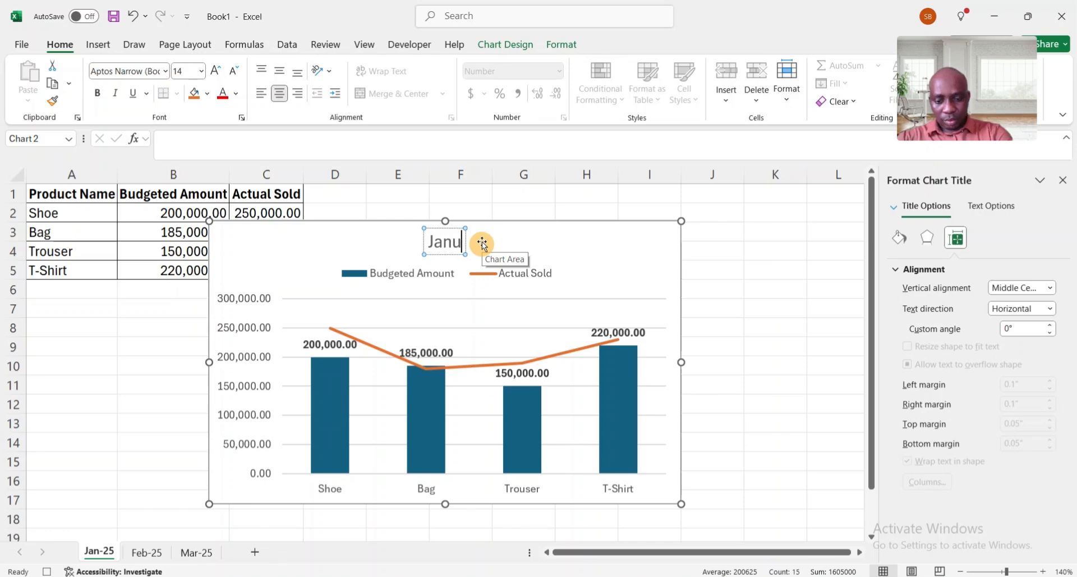
pyautogui.write('ary 2025')
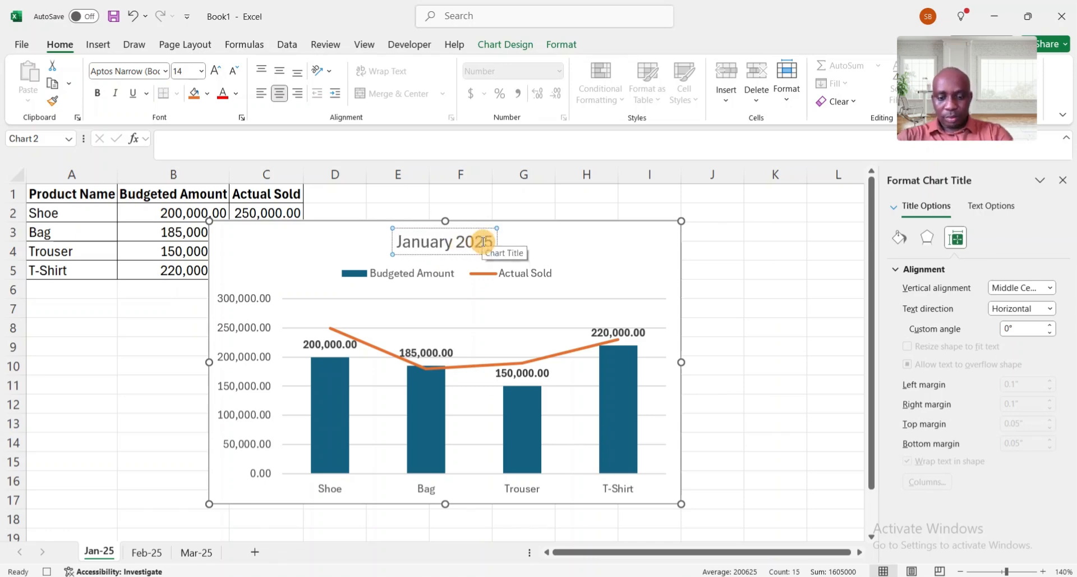
pyautogui.click(563, 252)
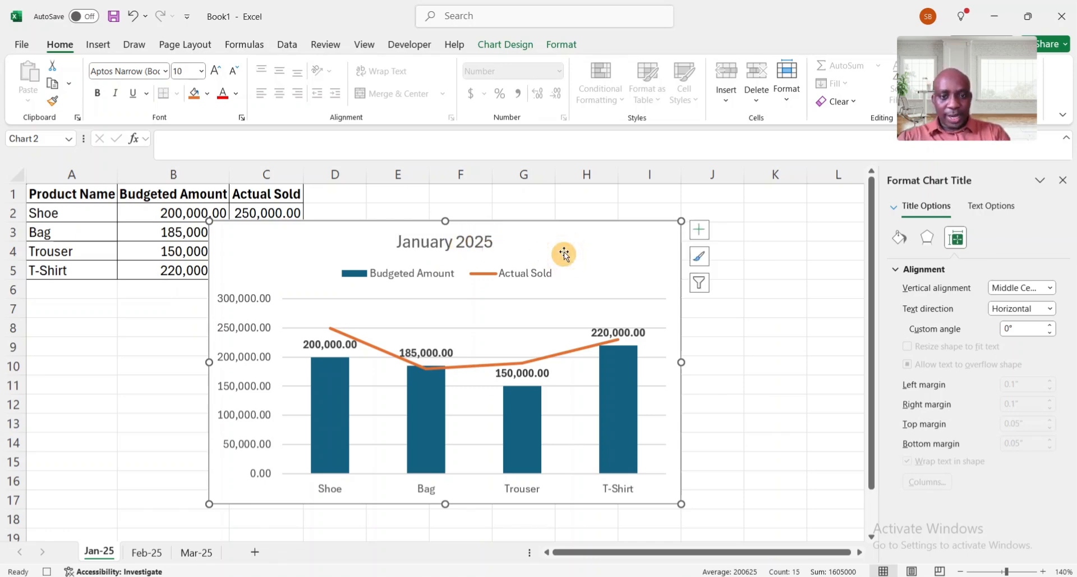
# Move the chart so it sits to the right of the data table, starting near column D
pyautogui.click(463, 300)
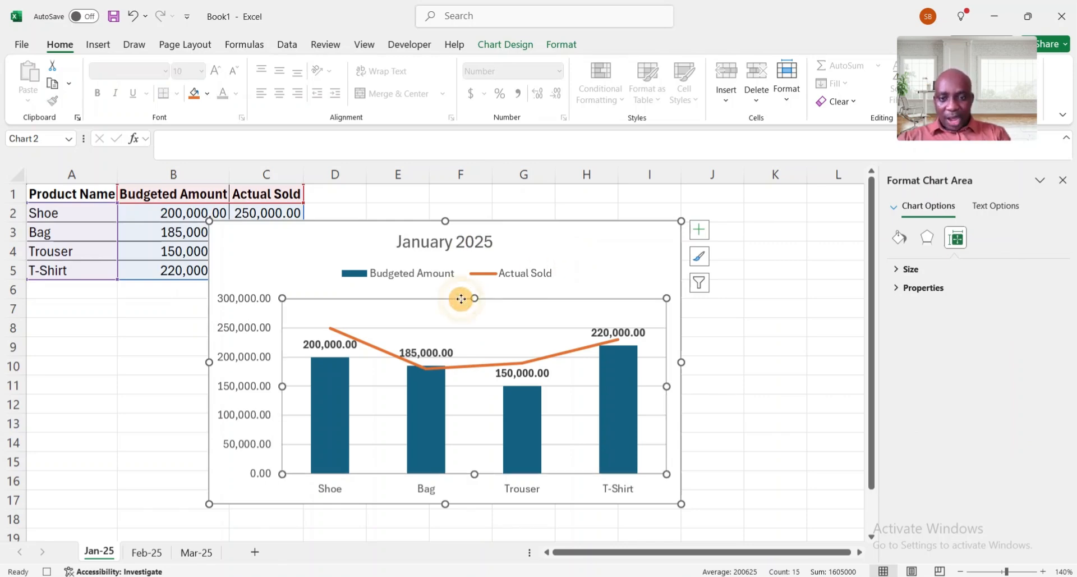
pyautogui.click(488, 332)
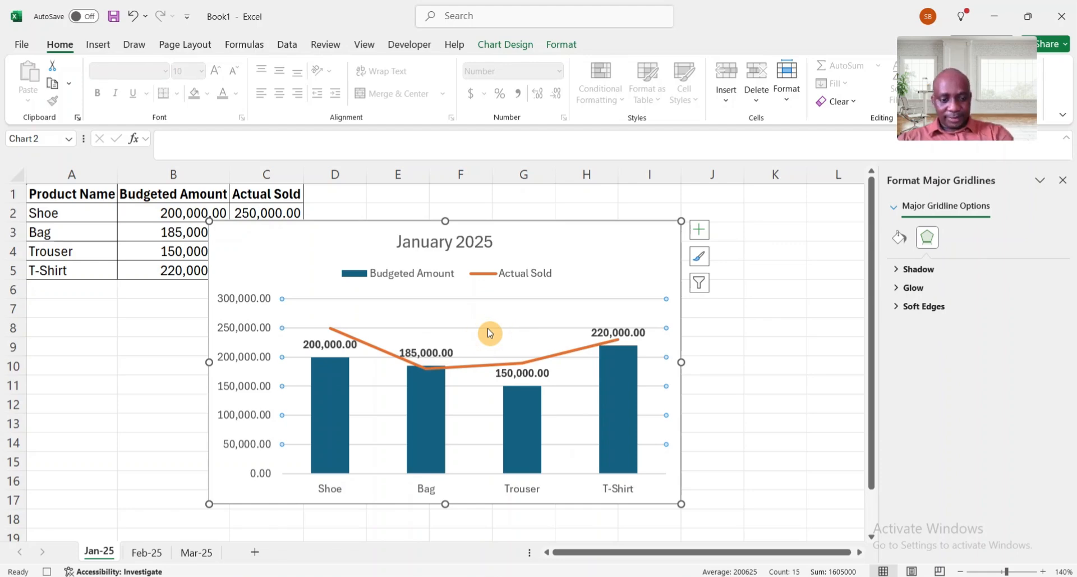
pyautogui.press('Escape')
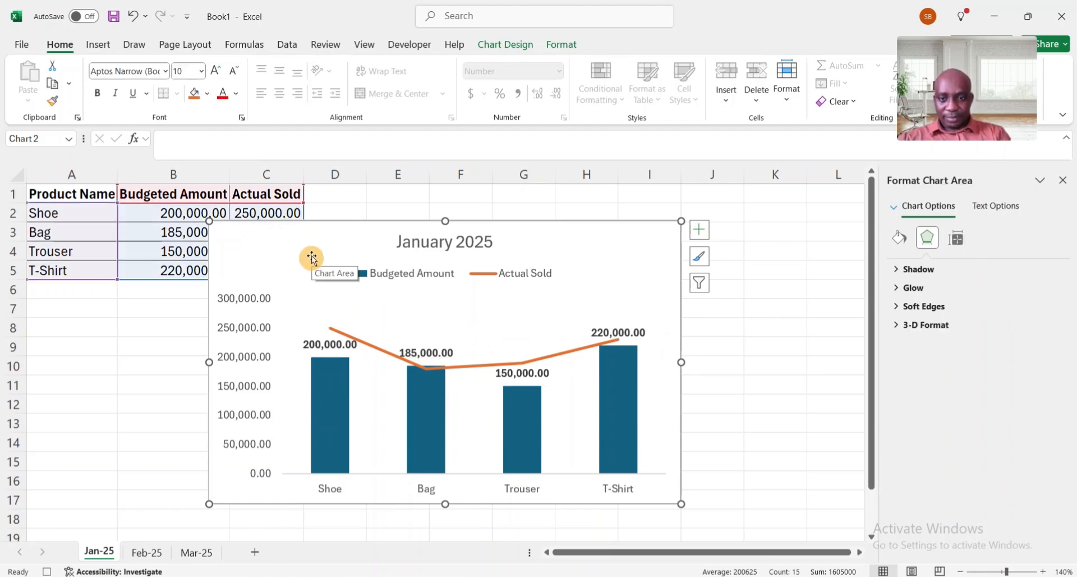
pyautogui.moveTo(311, 257); pyautogui.dragTo(437, 257)
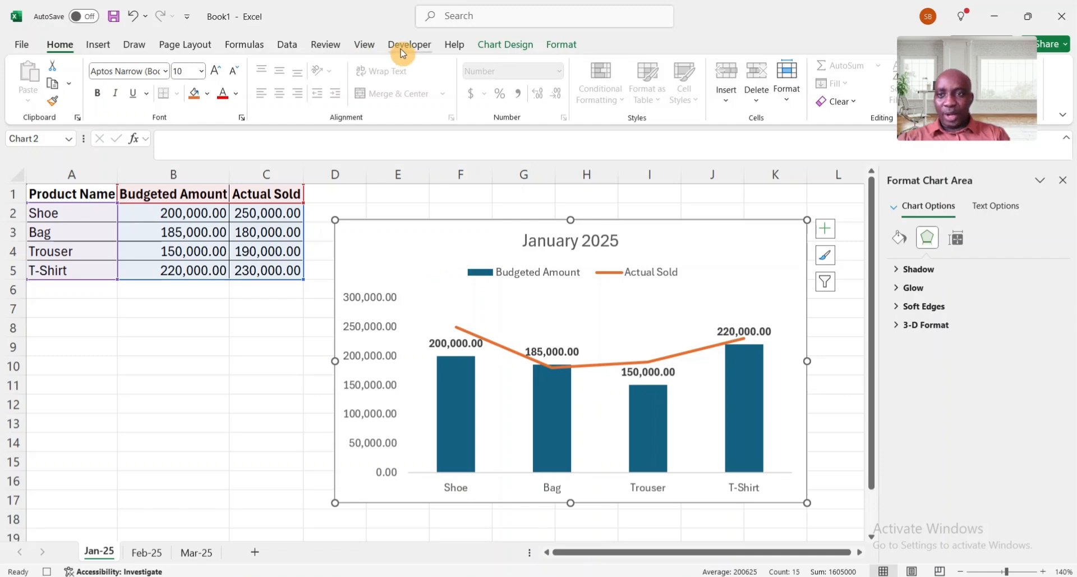
# Stop the macro recording and switch to the Feb-25 sheet, selecting cell E5
pyautogui.click(409, 44)
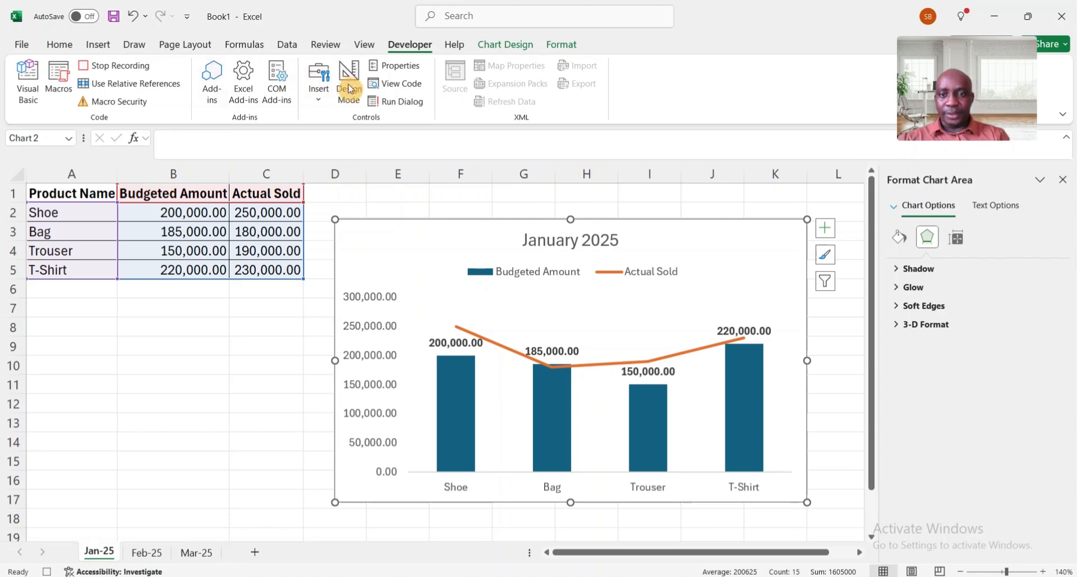
pyautogui.click(139, 73)
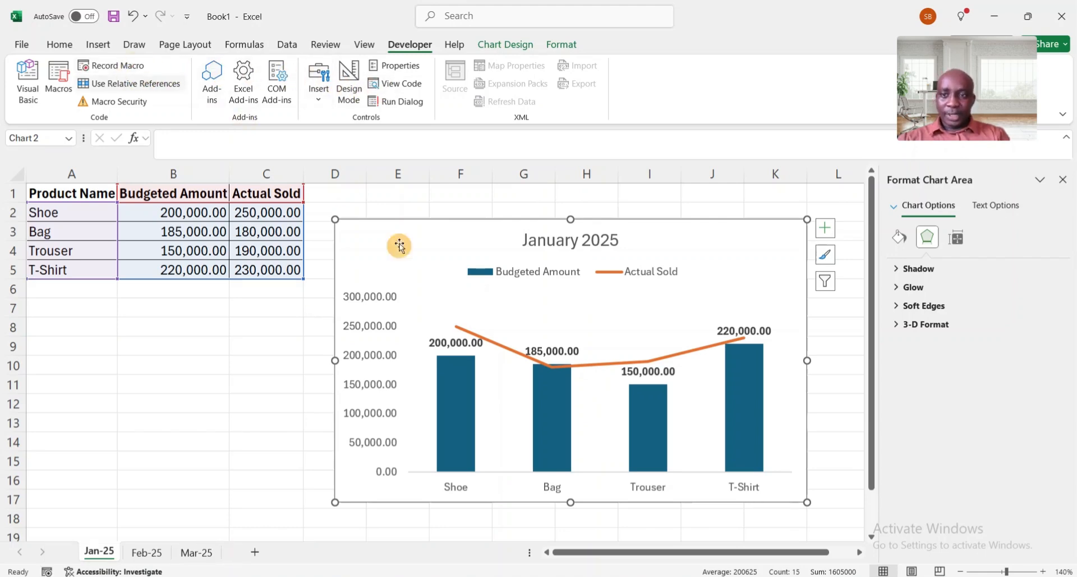
pyautogui.click(155, 554)
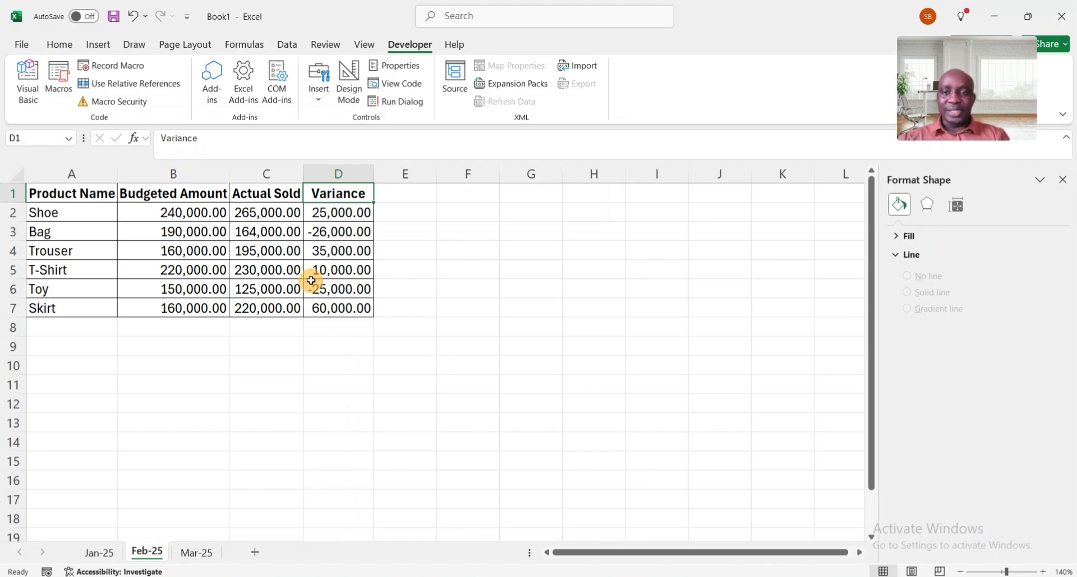
pyautogui.click(401, 277)
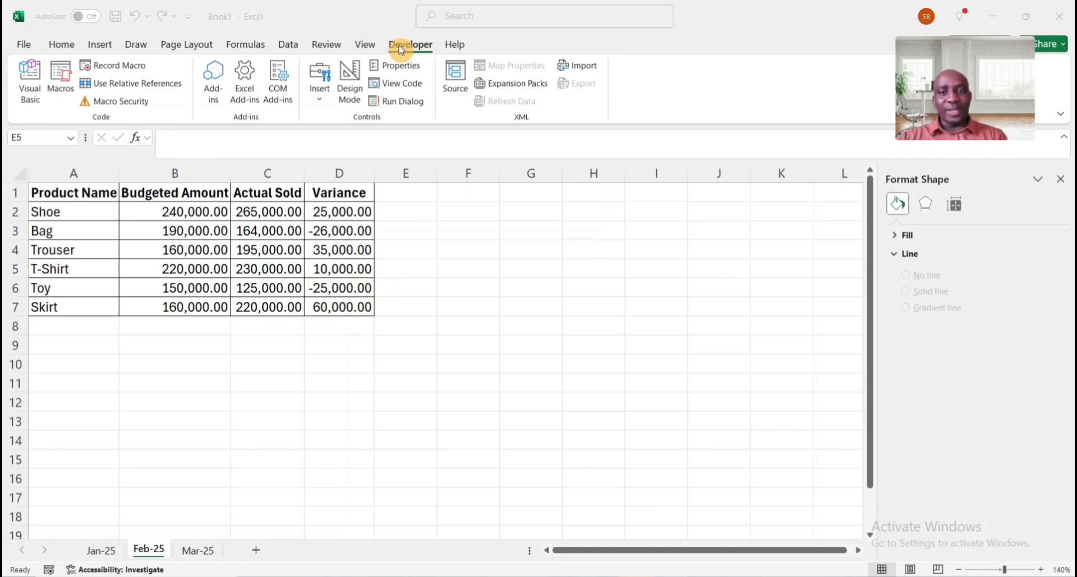
pyautogui.click(62, 76)
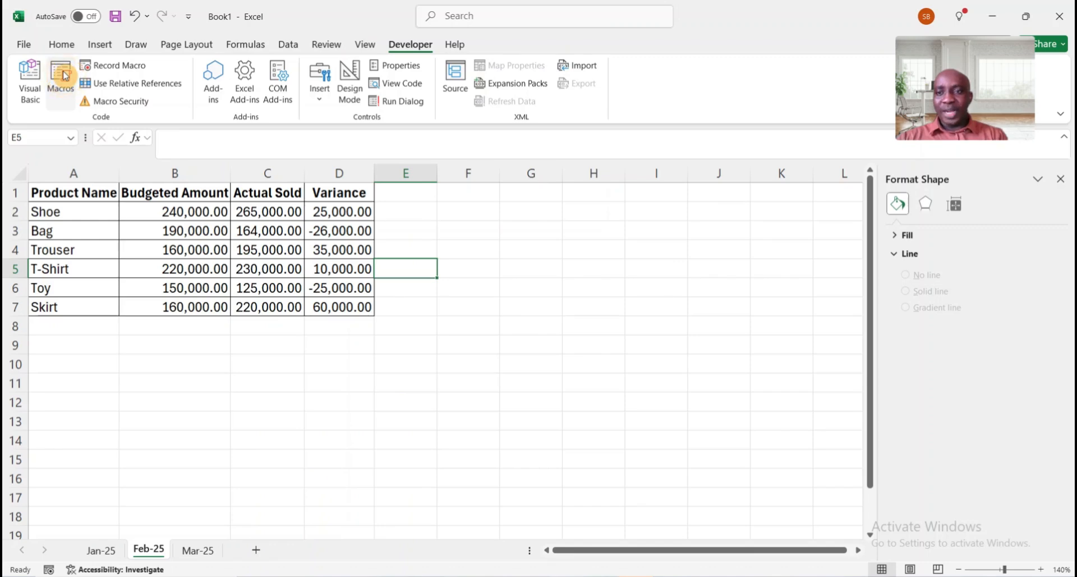
pyautogui.click(63, 76)
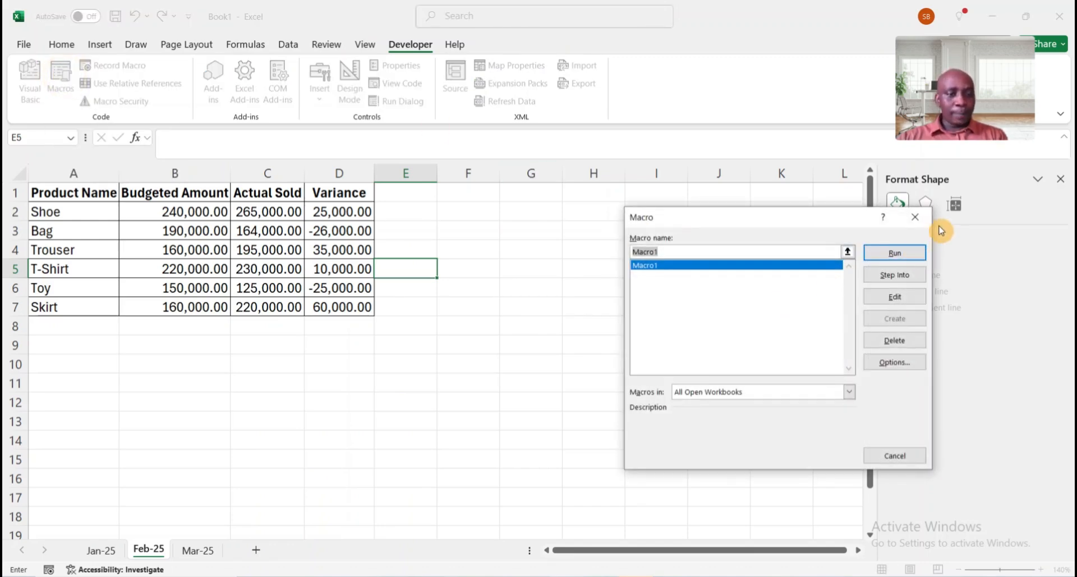
pyautogui.click(915, 217)
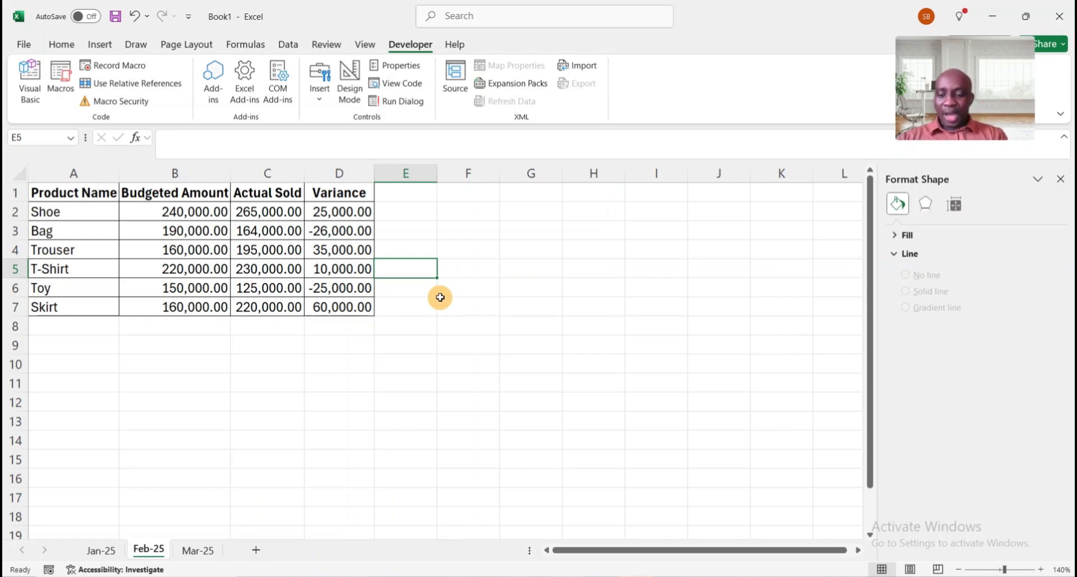
# Run the recorded macro on the Feb-25 sheet with its shortcut and move the resulting chart beside the data
pyautogui.hotkey('ctrl', 'a')
pyautogui.hotkey('ctrl', 'v')
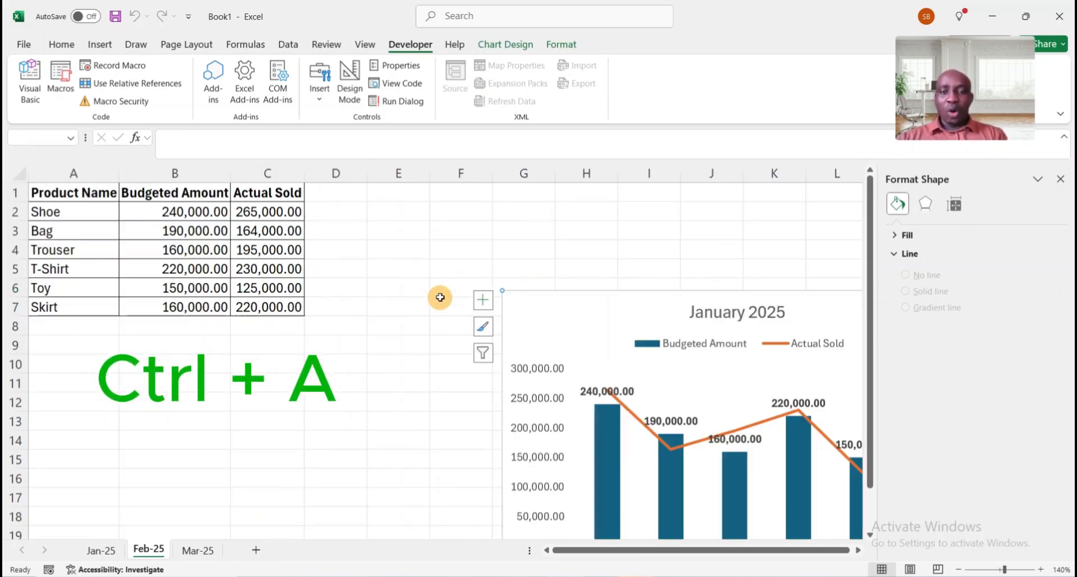
pyautogui.moveTo(594, 307); pyautogui.dragTo(421, 213)
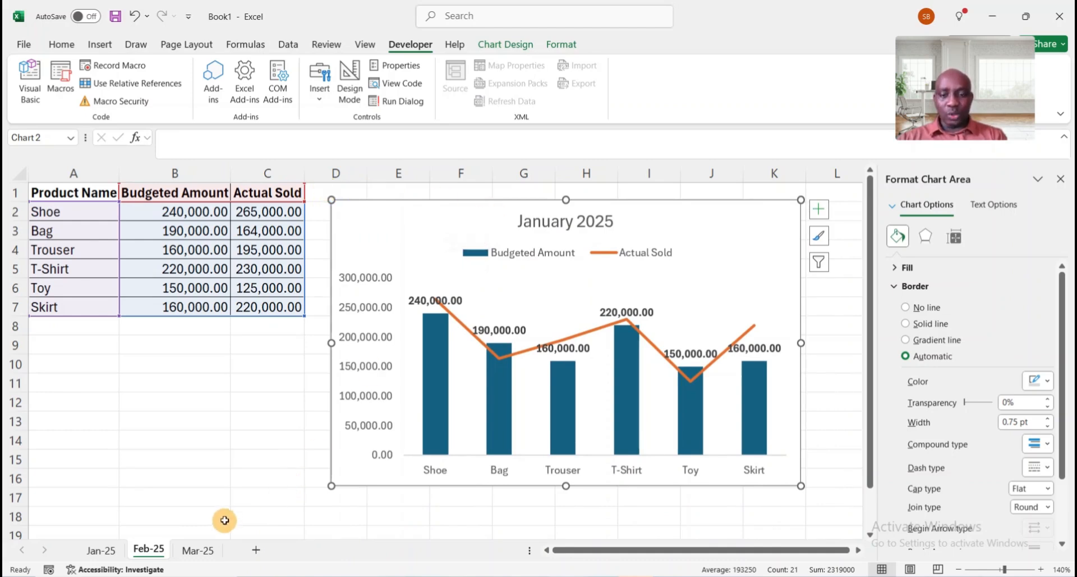
# On the Mar-25 sheet, run Macro1 from the Macros dialog and move the resulting chart beside the data
pyautogui.click(201, 552)
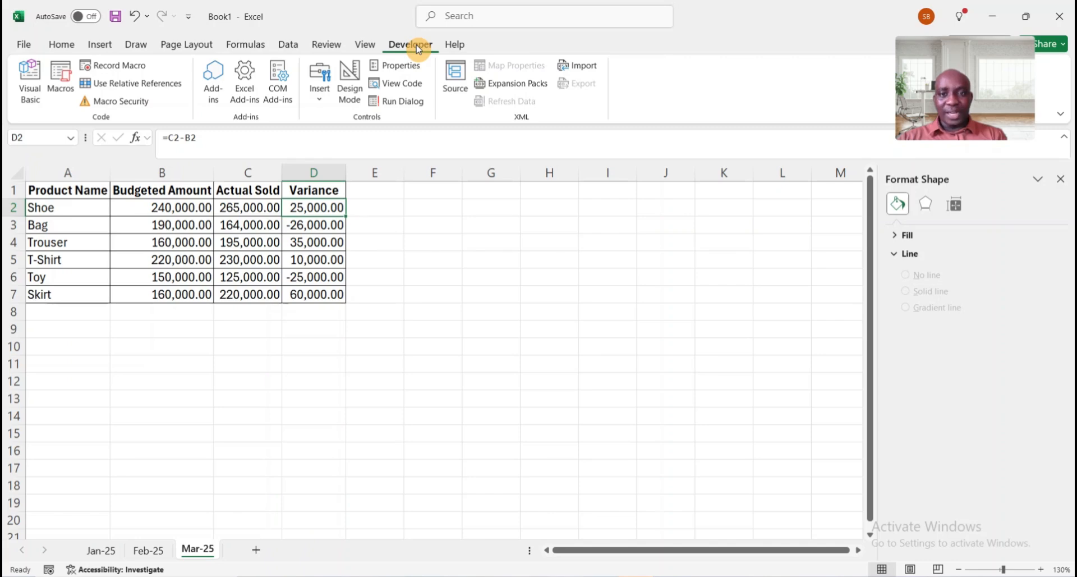
pyautogui.click(64, 80)
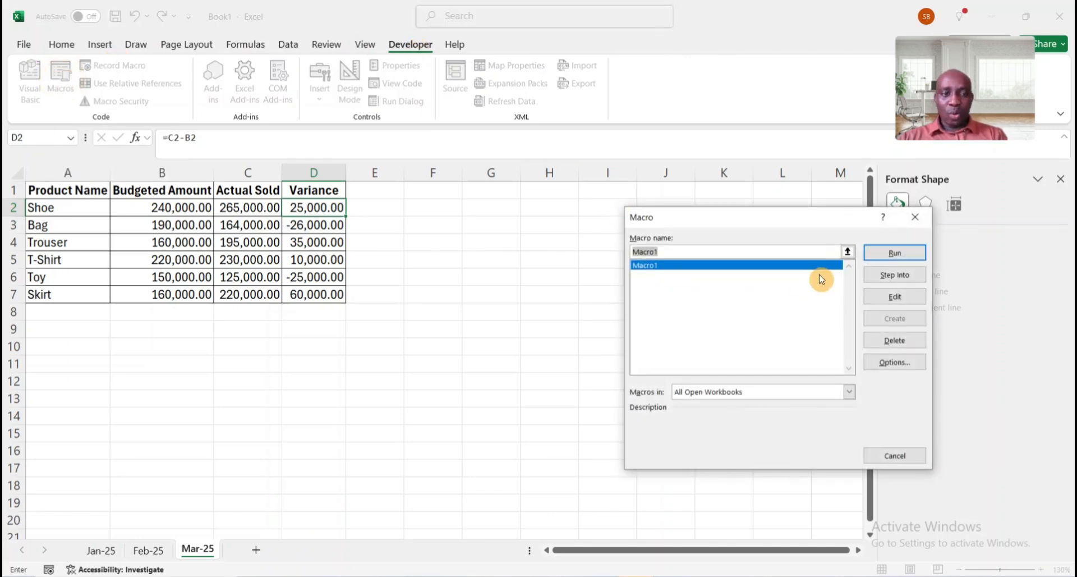
pyautogui.click(897, 255)
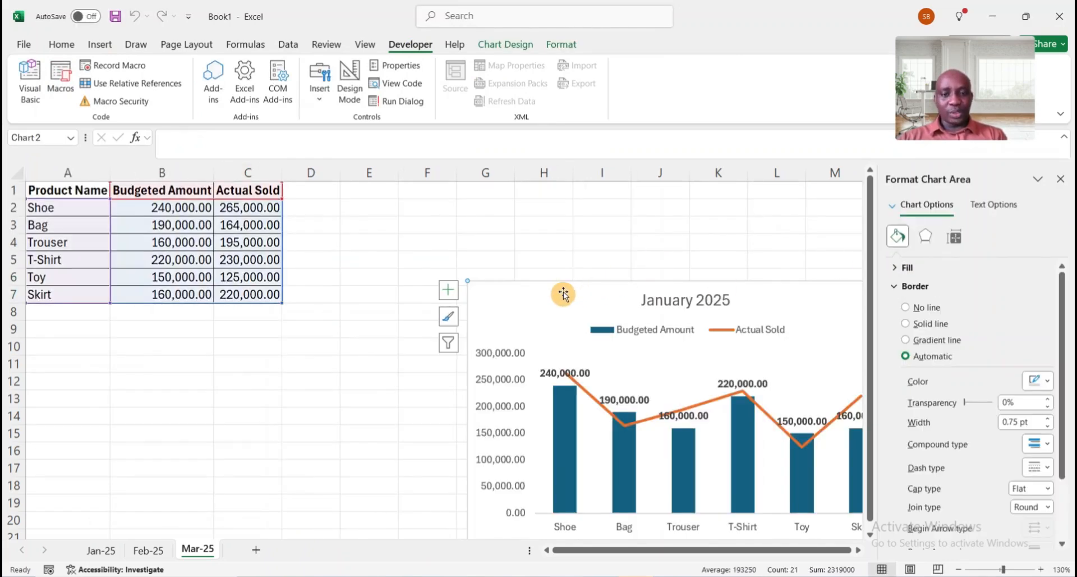
pyautogui.moveTo(563, 297); pyautogui.dragTo(470, 223)
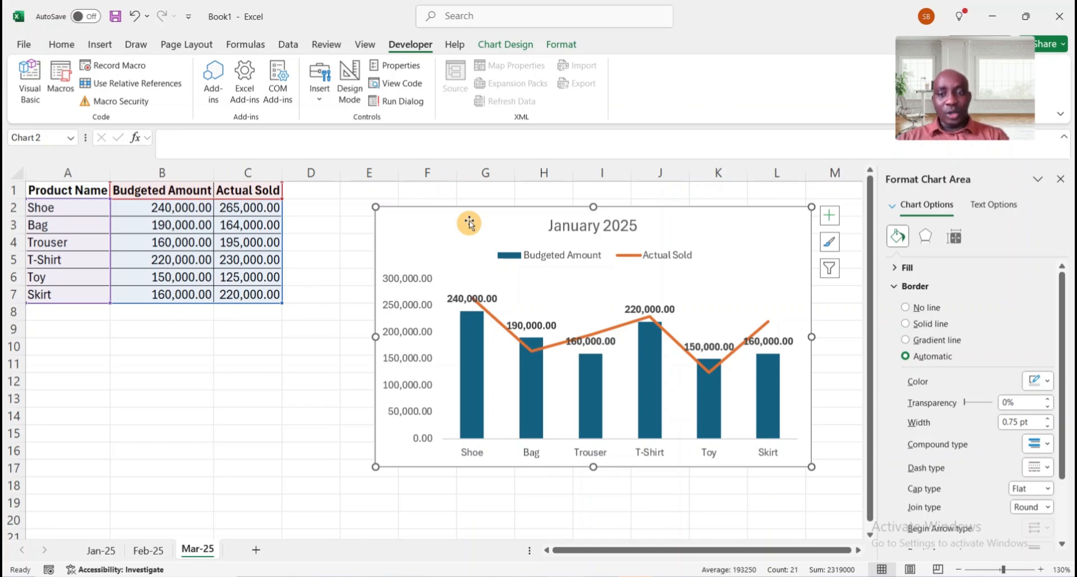
# Save the workbook as an Excel Macro-Enabled Workbook (*.xlsm)
pyautogui.click(23, 46)
pyautogui.click(24, 46)
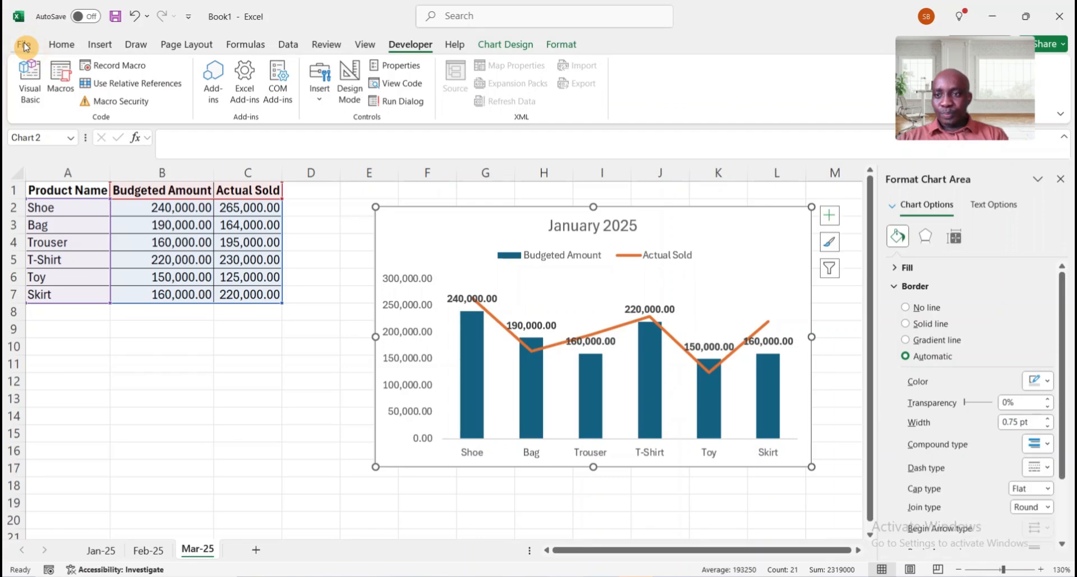
pyautogui.click(24, 46)
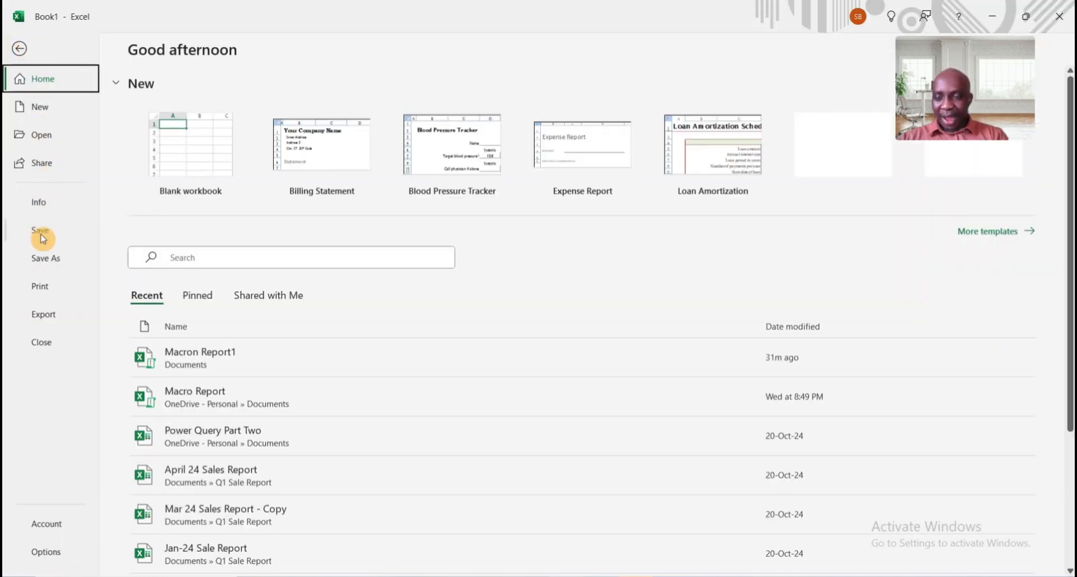
pyautogui.click(49, 259)
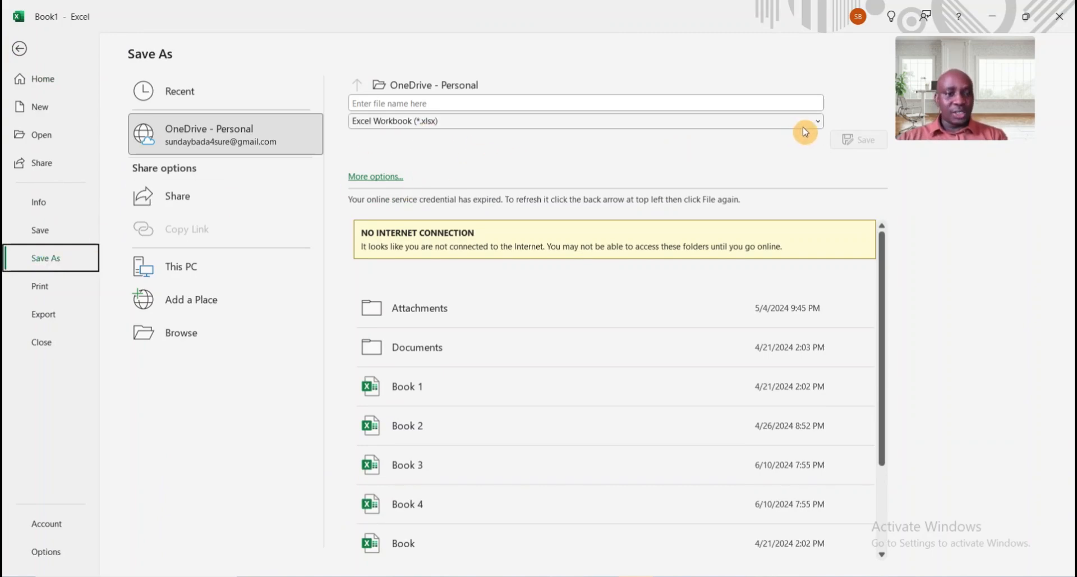
pyautogui.click(819, 122)
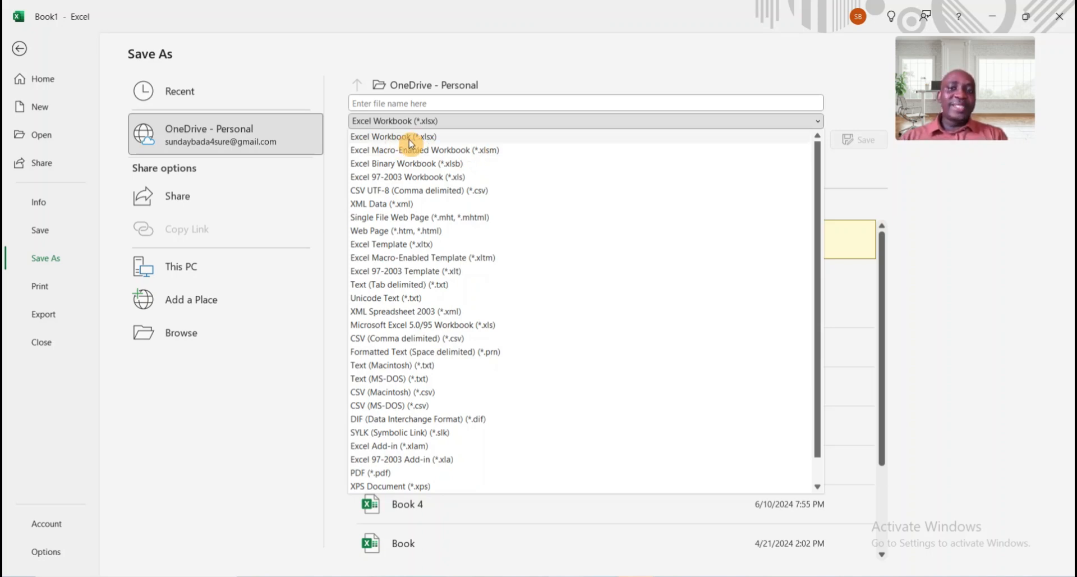
pyautogui.click(444, 151)
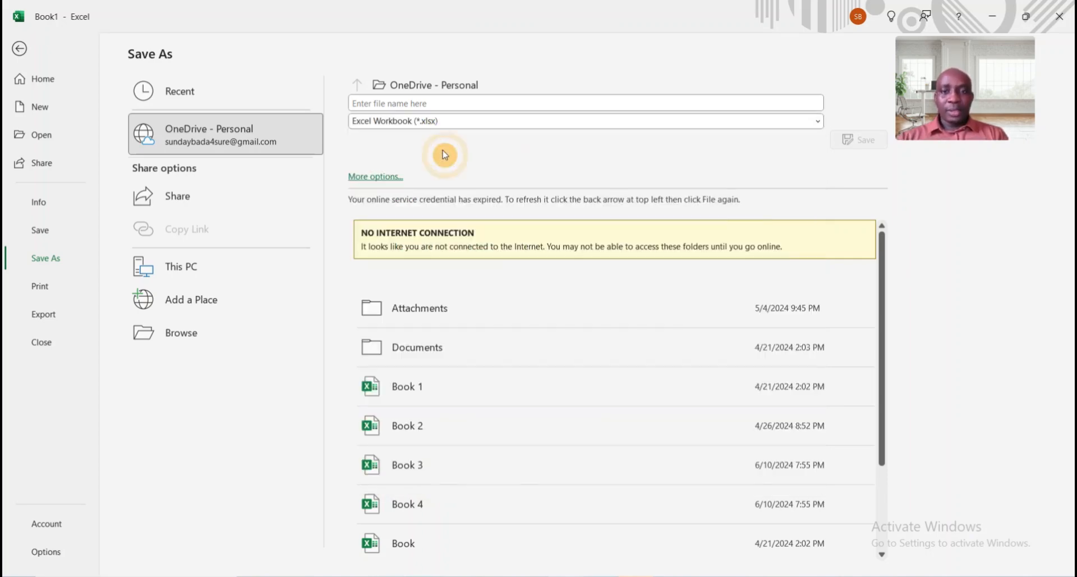
pyautogui.click(438, 103)
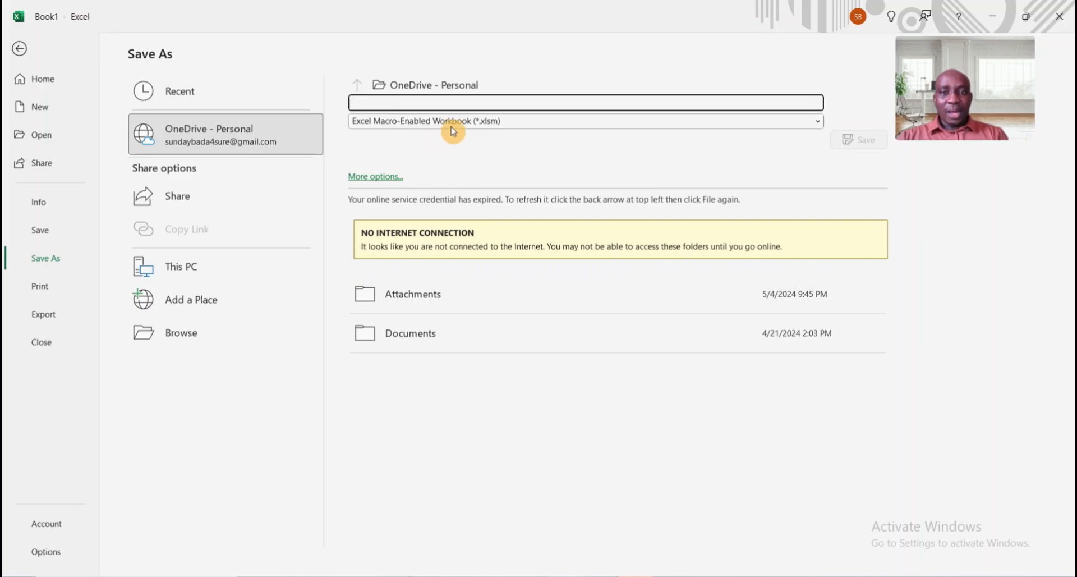